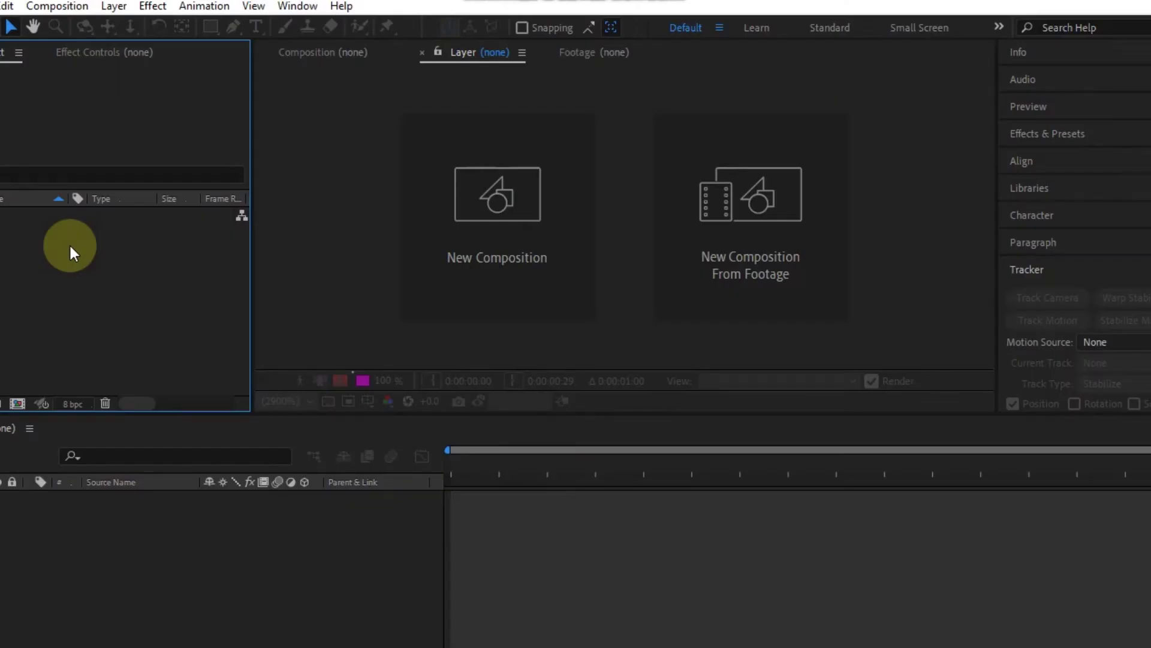
Create a new composition 2000 px wide and 400 px high
left_click(589, 232)
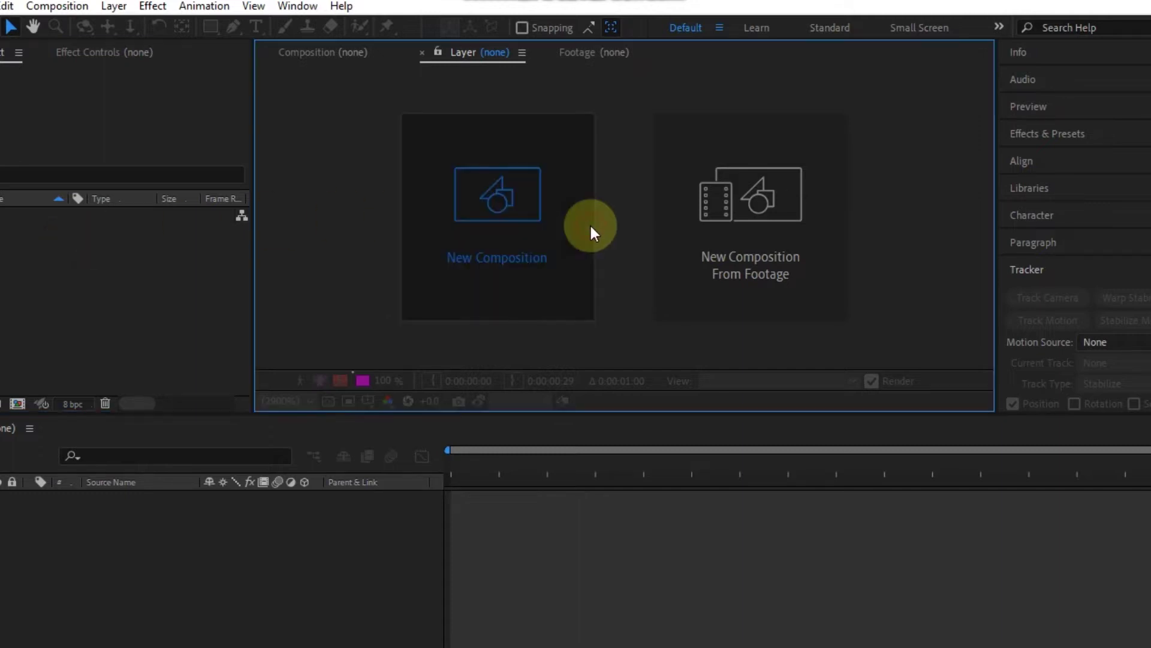
left_click(266, 174)
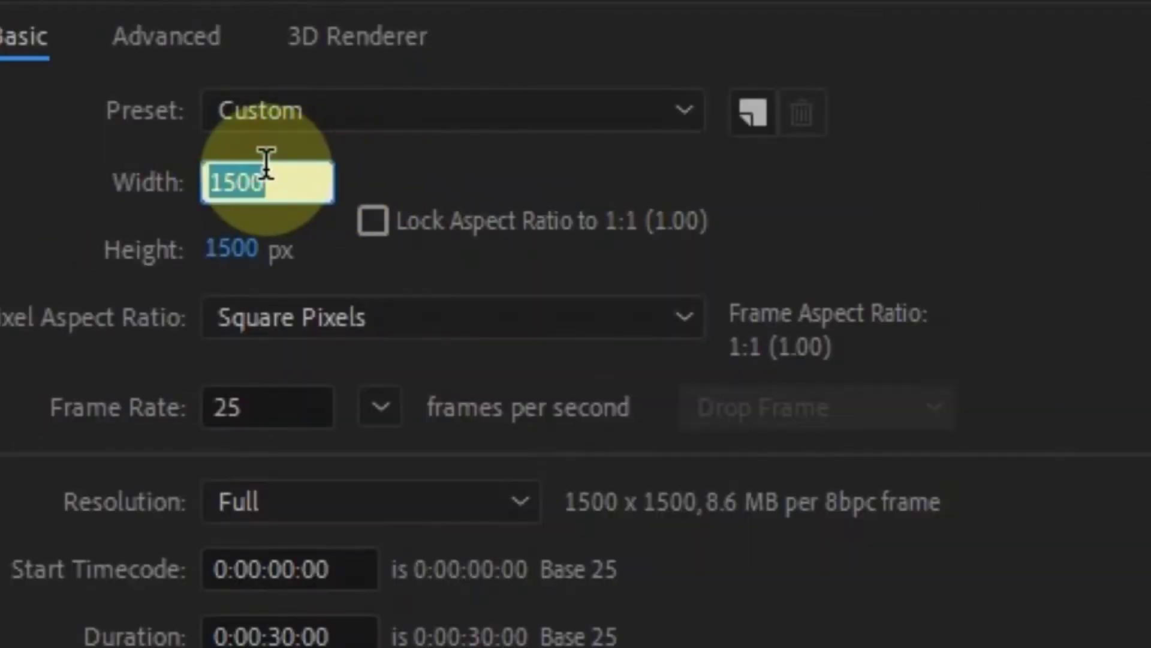
type("2000")
left_click(228, 249)
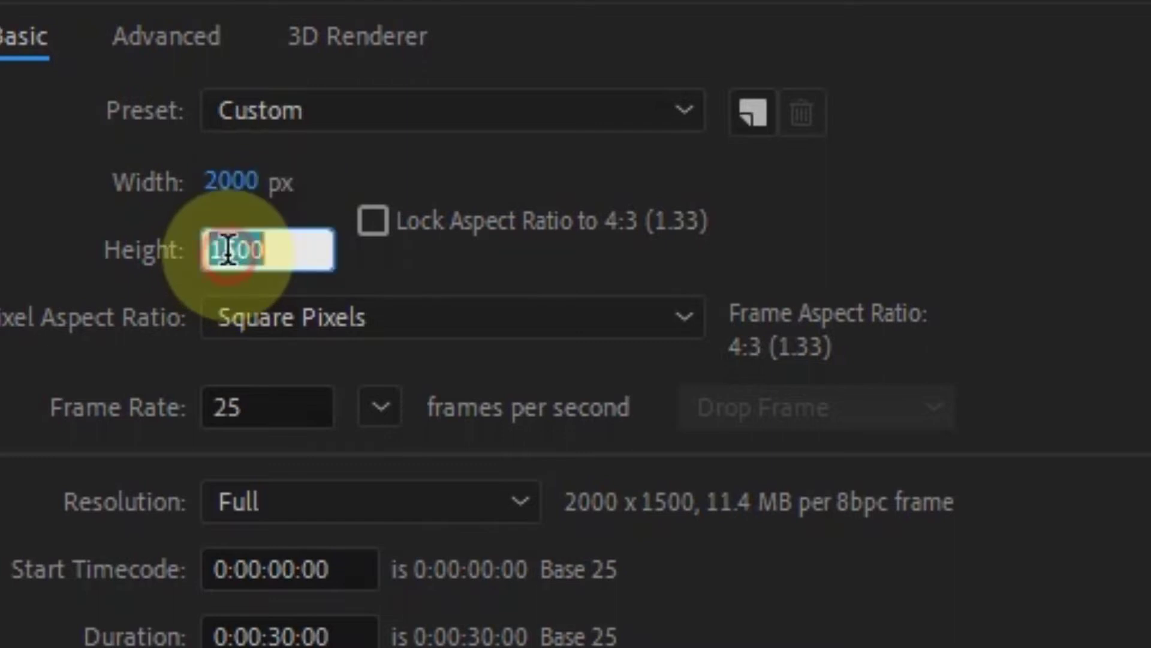
type("400")
key("Return")
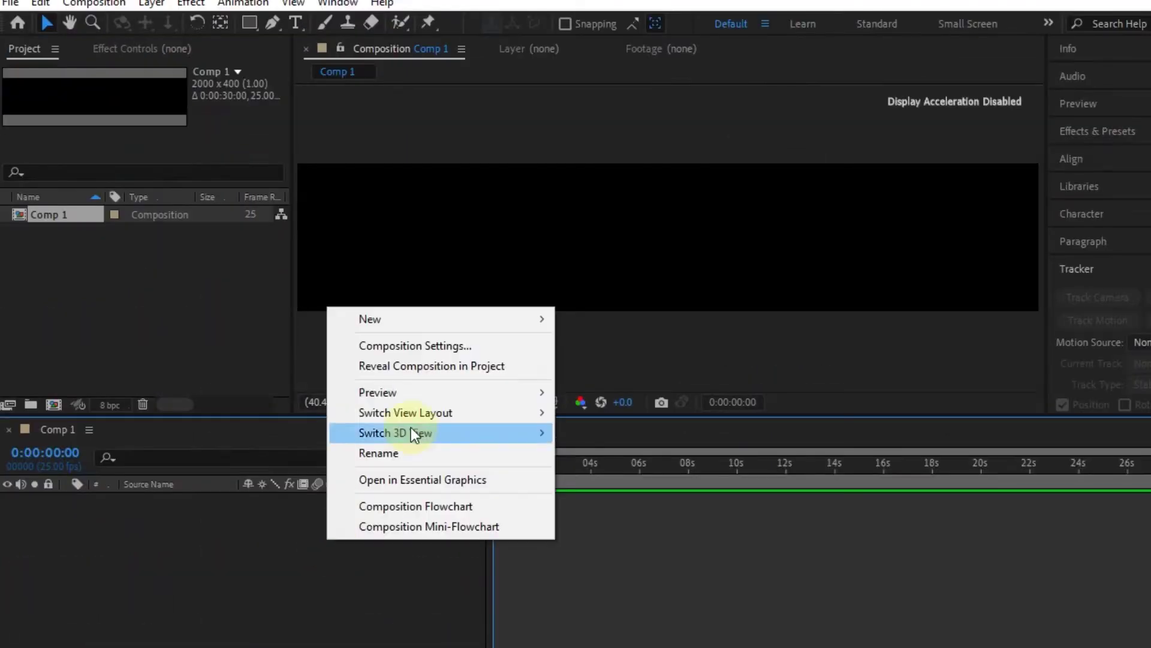
Add a red solid layer at the full composition size
mouse_move(450, 318)
left_click(610, 367)
left_click(612, 443)
left_click(1027, 472)
key("Return")
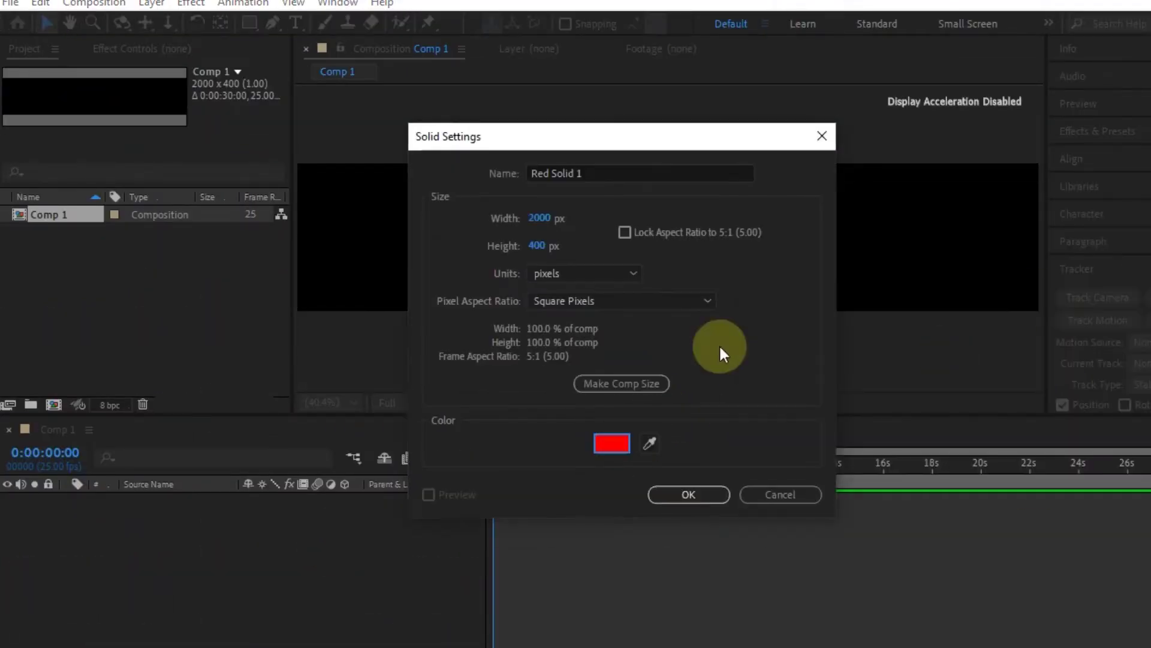
left_click(723, 493)
Apply the Linear Wipe effect to the red solid and set its wipe angle to -90°
right_click(471, 503)
mouse_move(223, 229)
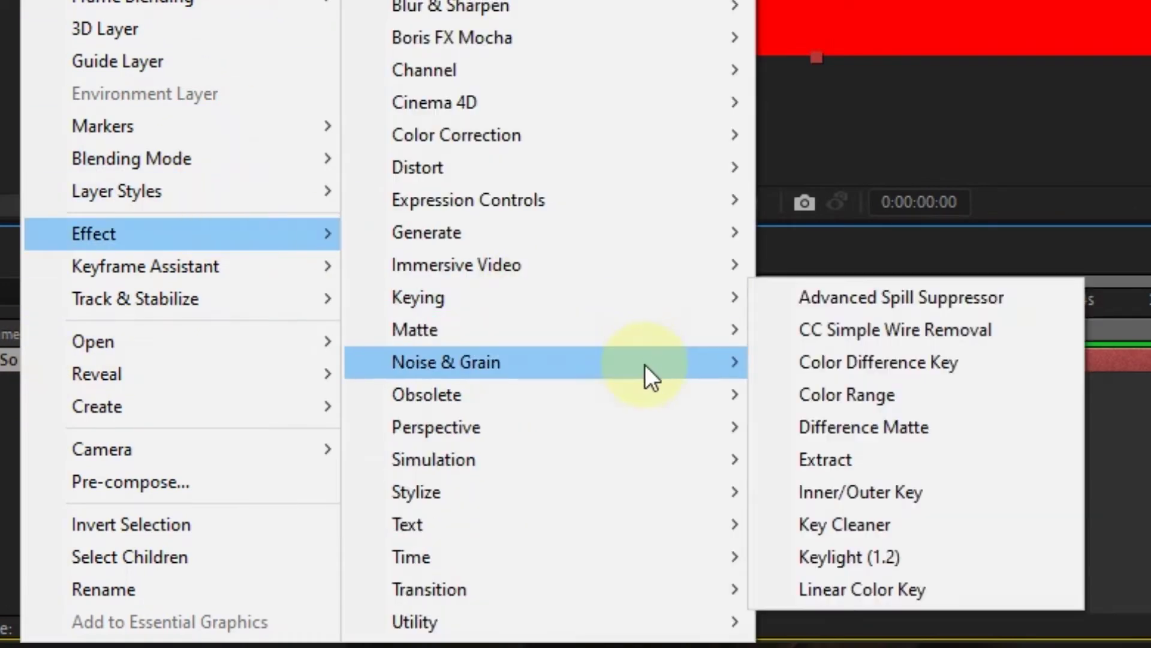
mouse_move(689, 590)
left_click(823, 524)
left_click(409, 240)
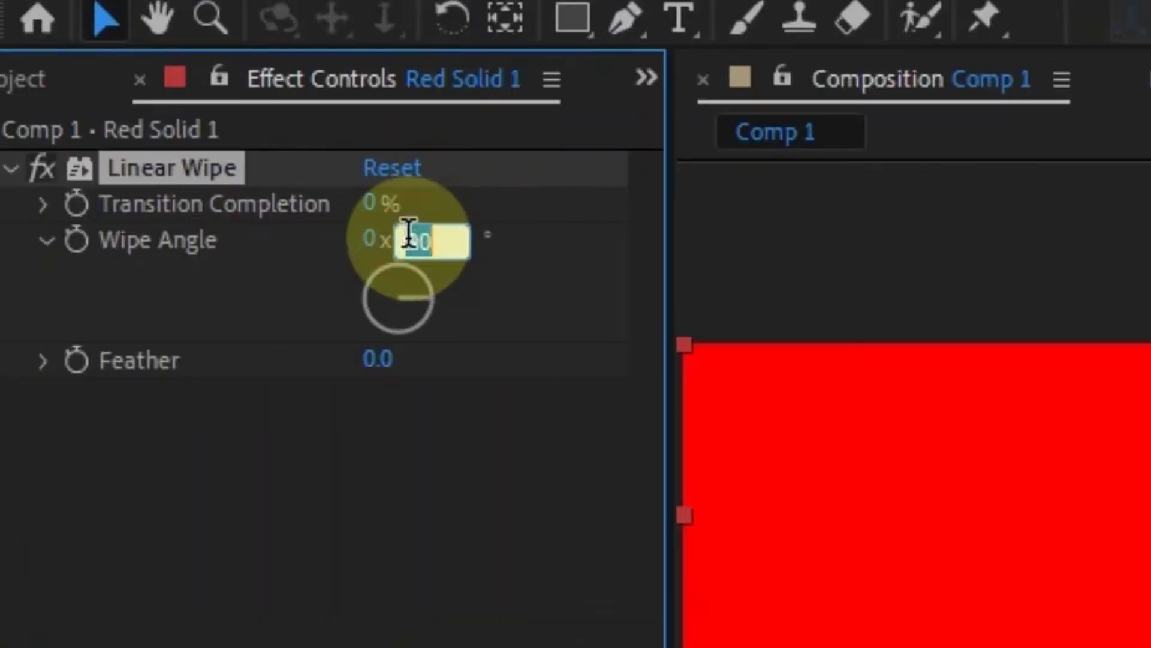
type("-90")
key("Return")
Keyframe the Linear Wipe's Transition Completion at 100% at 0 seconds and 0% at about 1 second
left_click(368, 205)
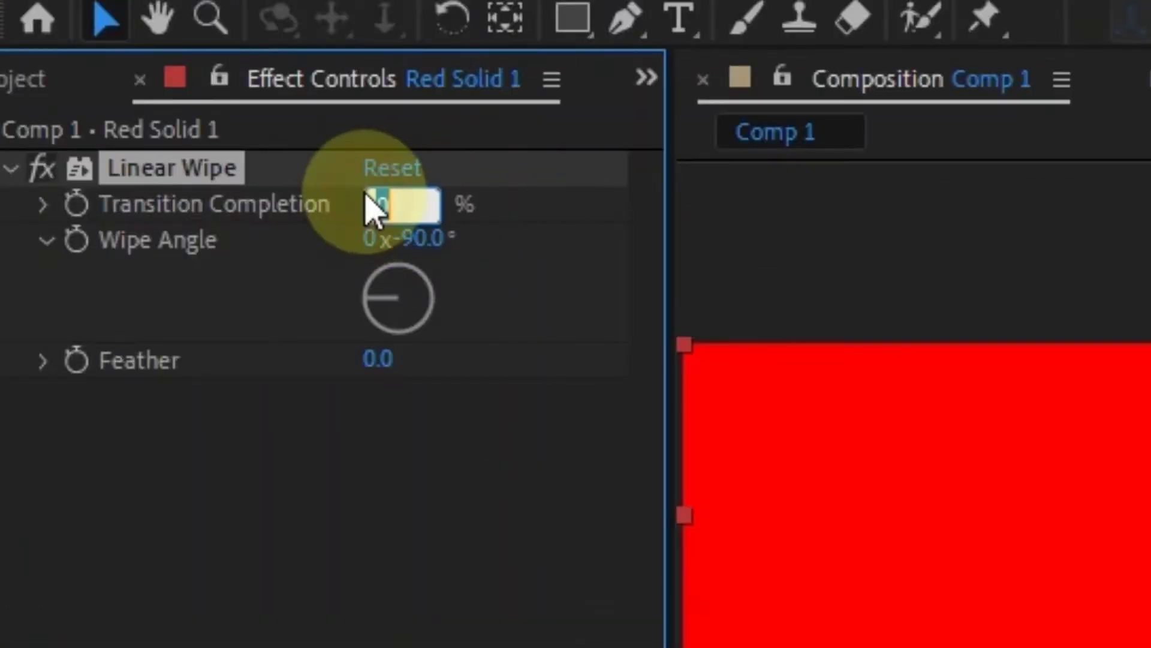
type("100")
key("Return")
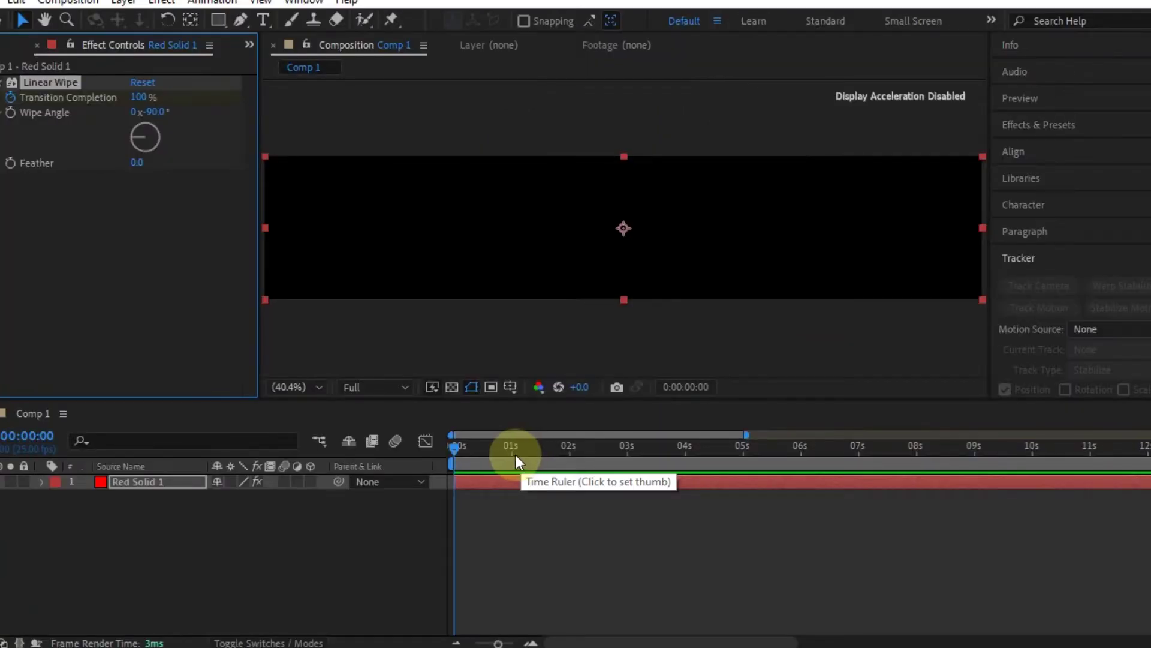
left_click(515, 455)
left_click(138, 97)
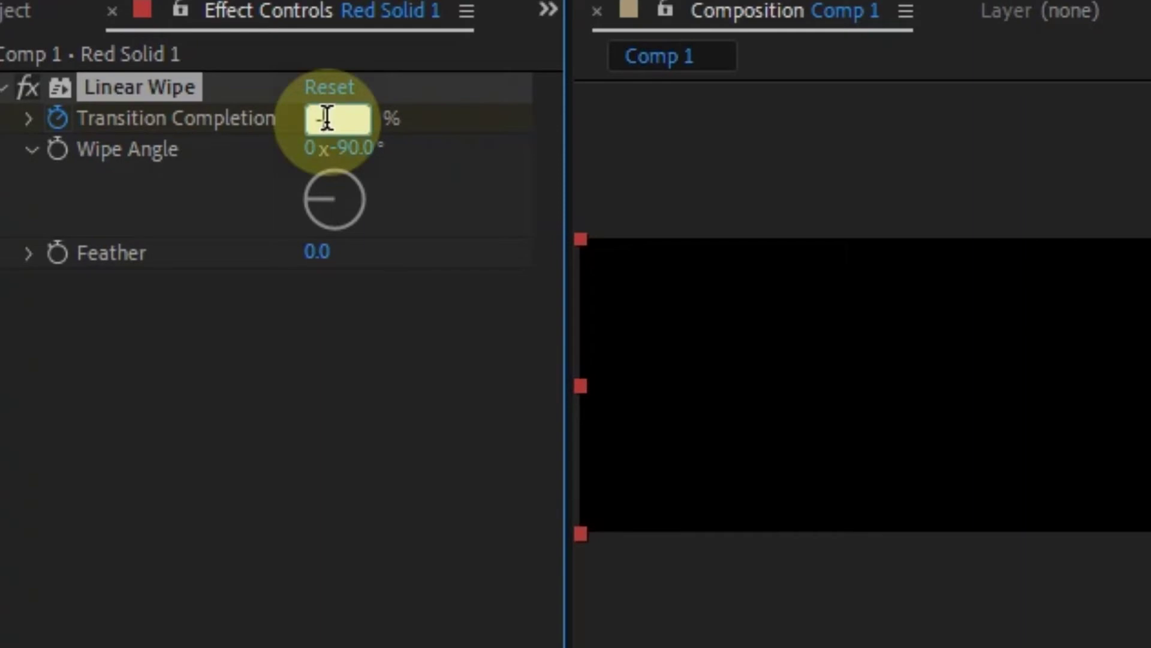
type("0")
key("Return")
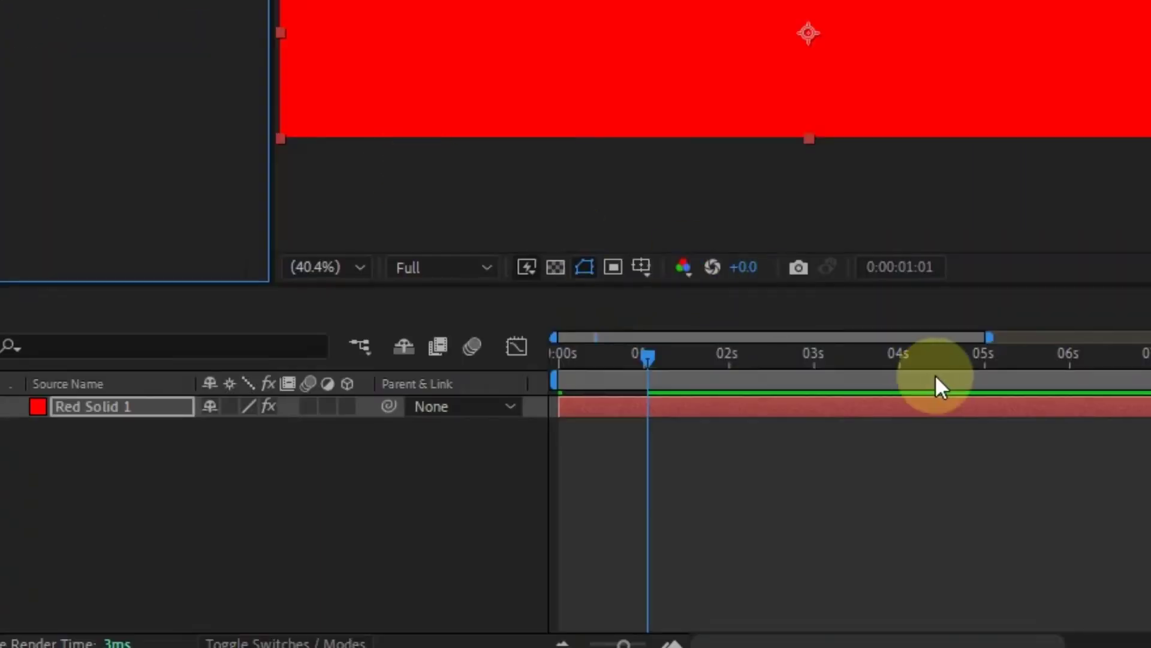
Hold the Transition Completion with a keyframe at 5 seconds and set it to 100% at 6 seconds
left_click(986, 361)
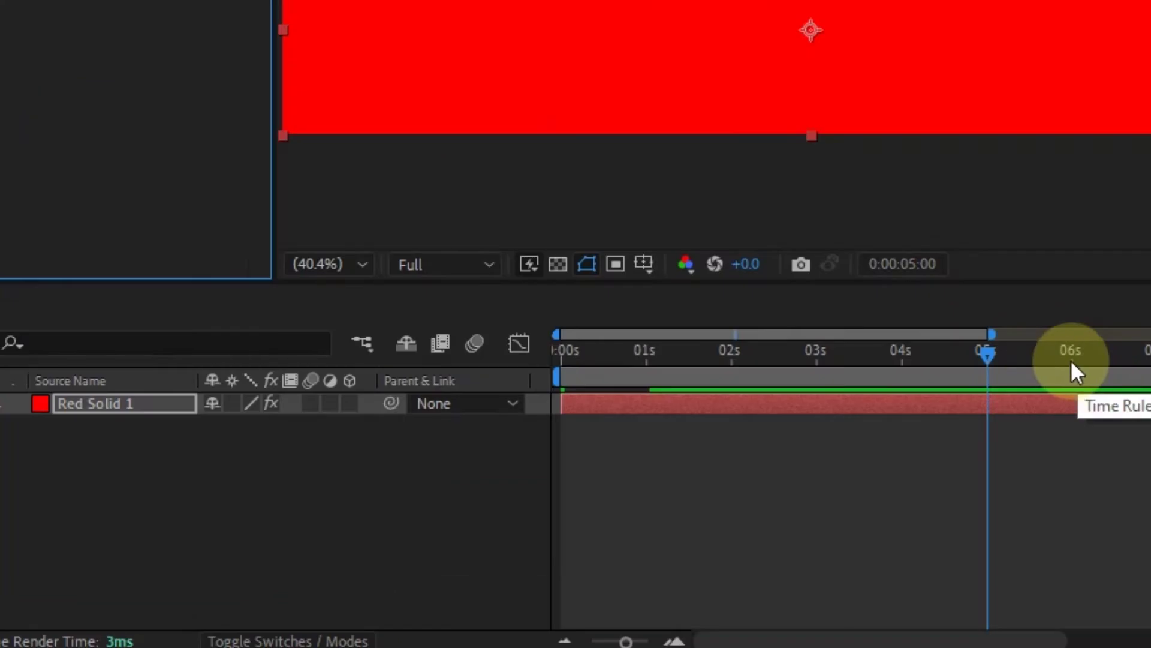
left_click(1072, 359)
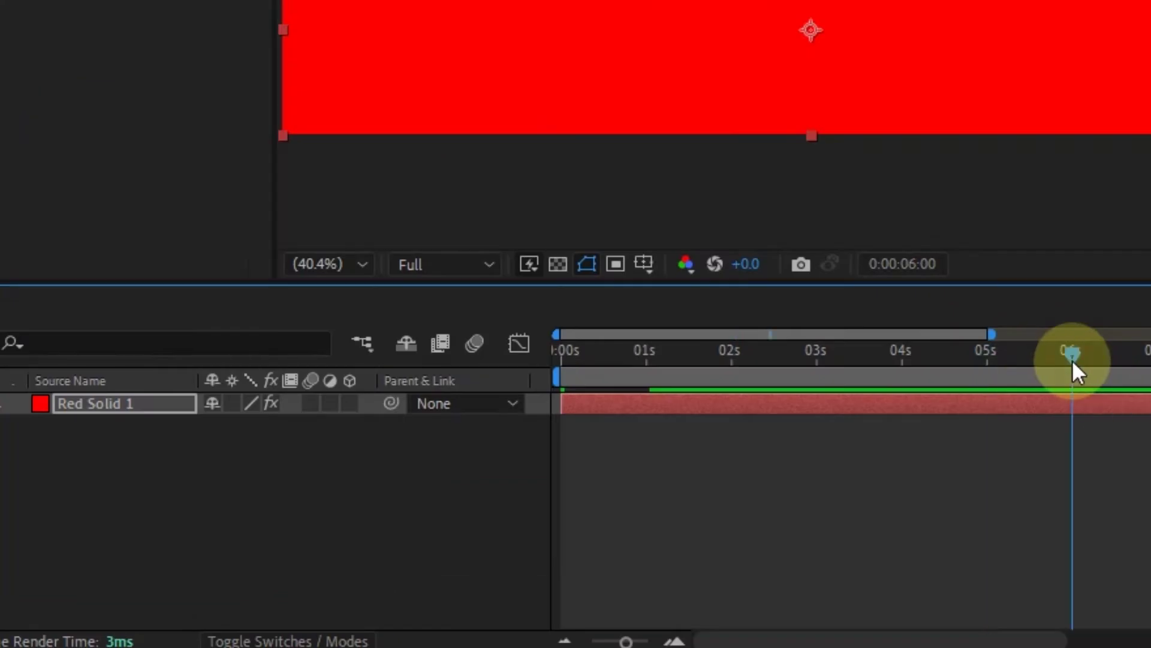
left_click(232, 163)
type("100")
key("Return")
Set the Linear Wipe's Feather to 1000 with a keyframe at 0:00:04:24 and move the current time to about 3 seconds
left_click(231, 252)
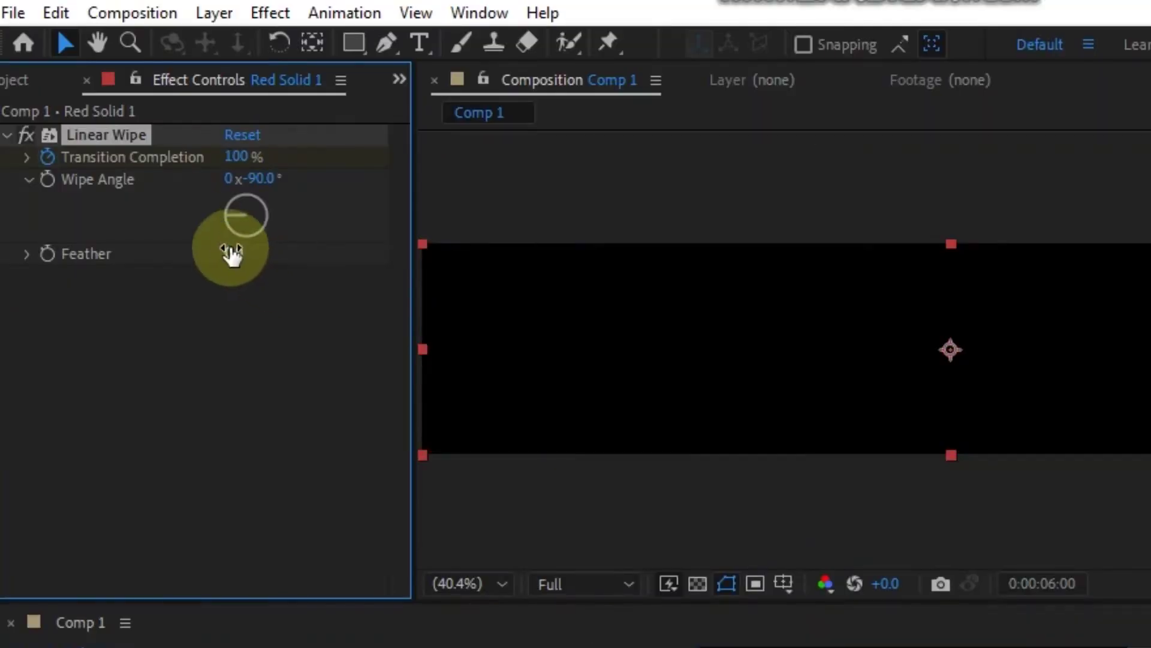
type("1000")
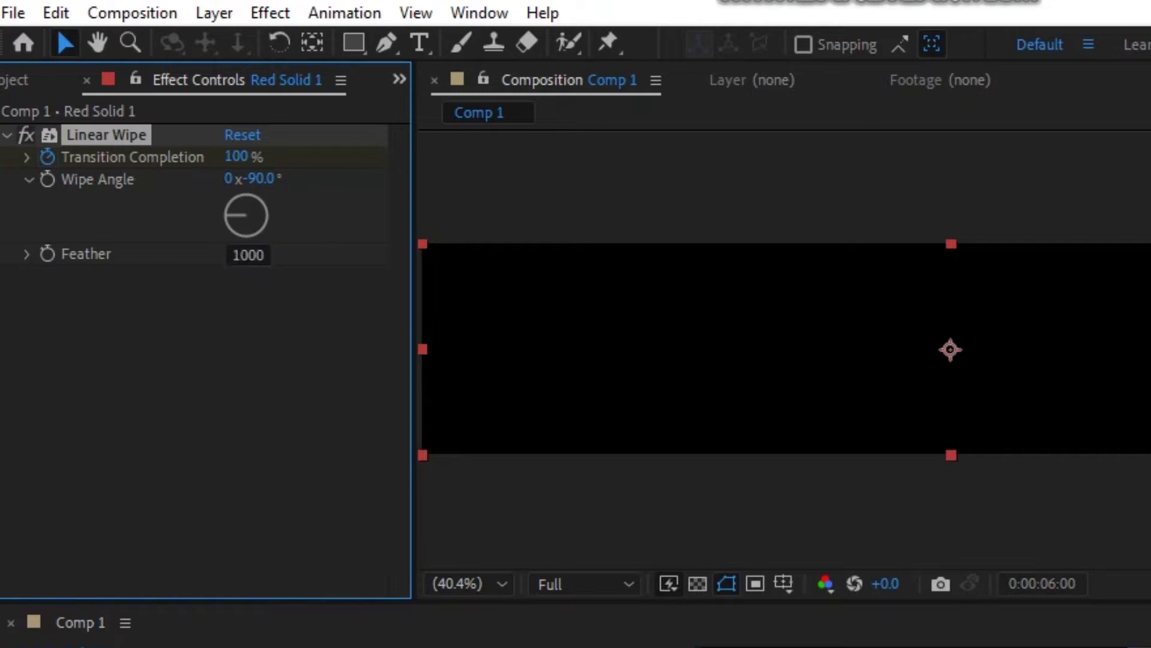
key("Return")
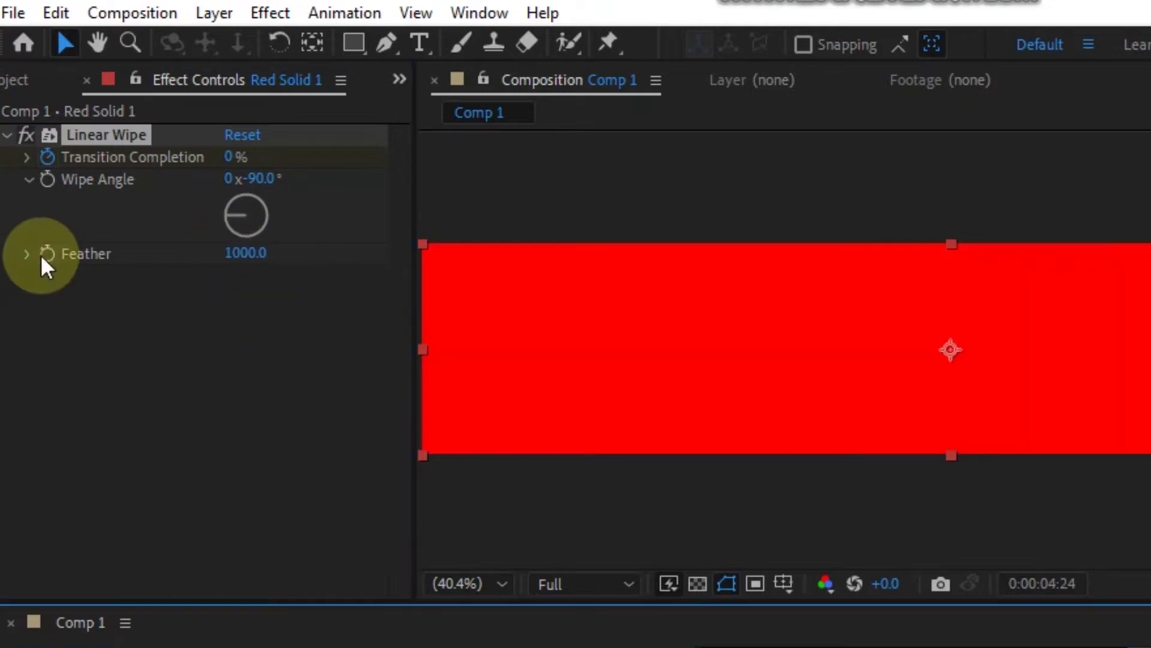
left_click(42, 254)
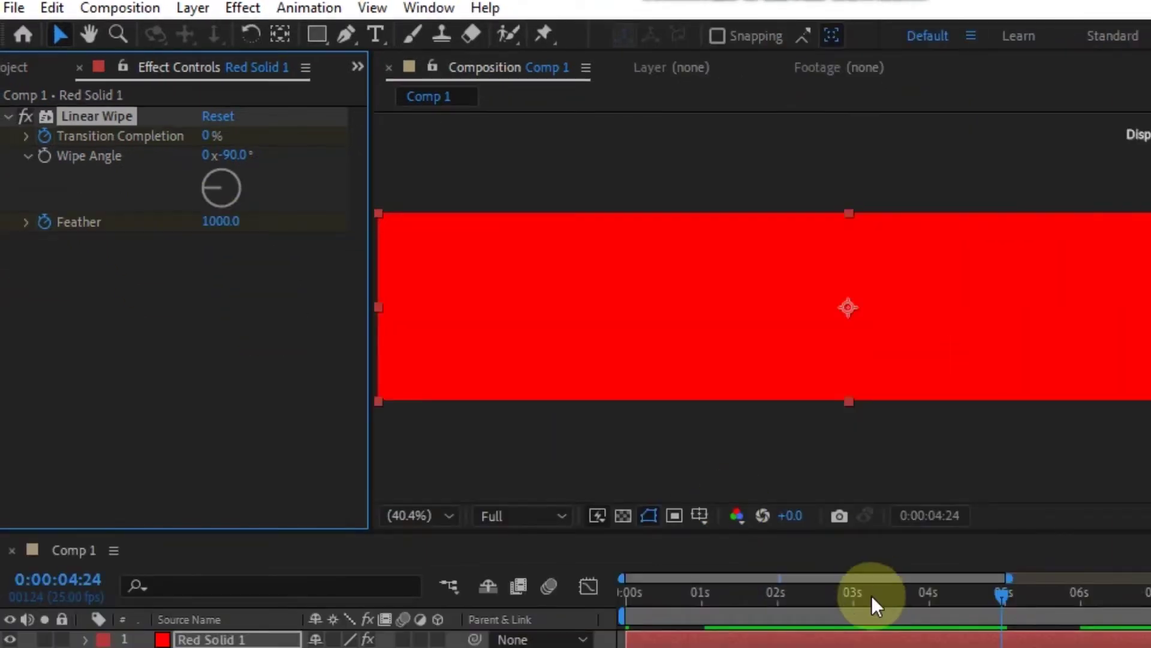
left_click(871, 594)
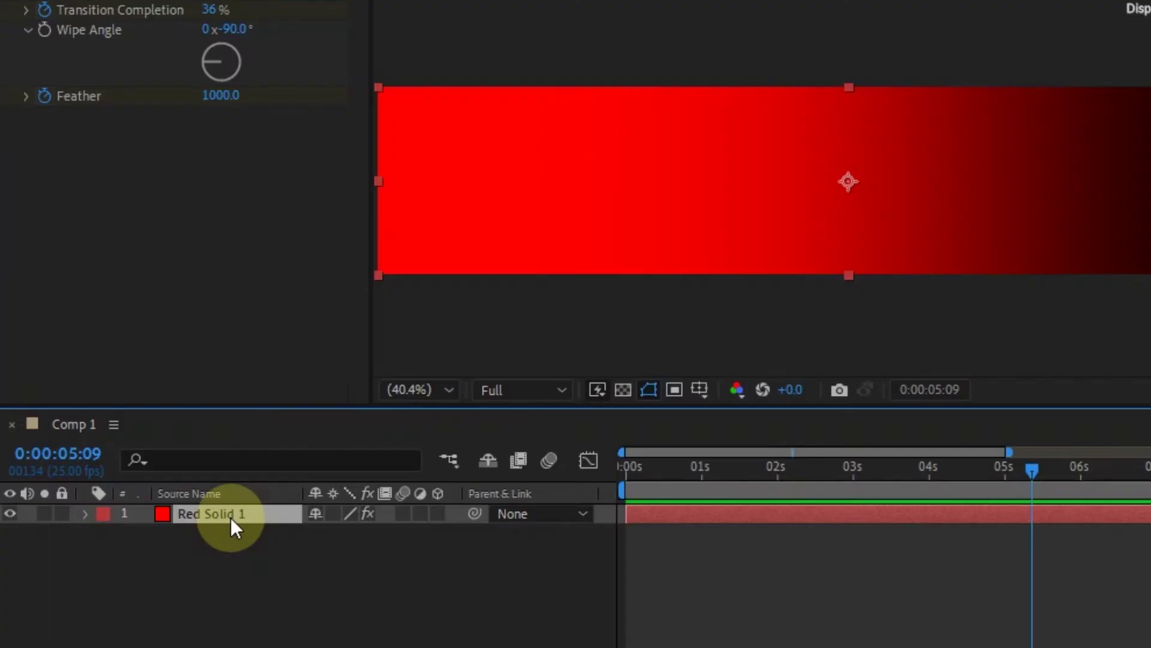
Duplicate the red solid layer and apply the Block Dissolve effect to the copy
key("ctrl+d")
right_click(231, 517)
mouse_move(288, 414)
mouse_move(557, 646)
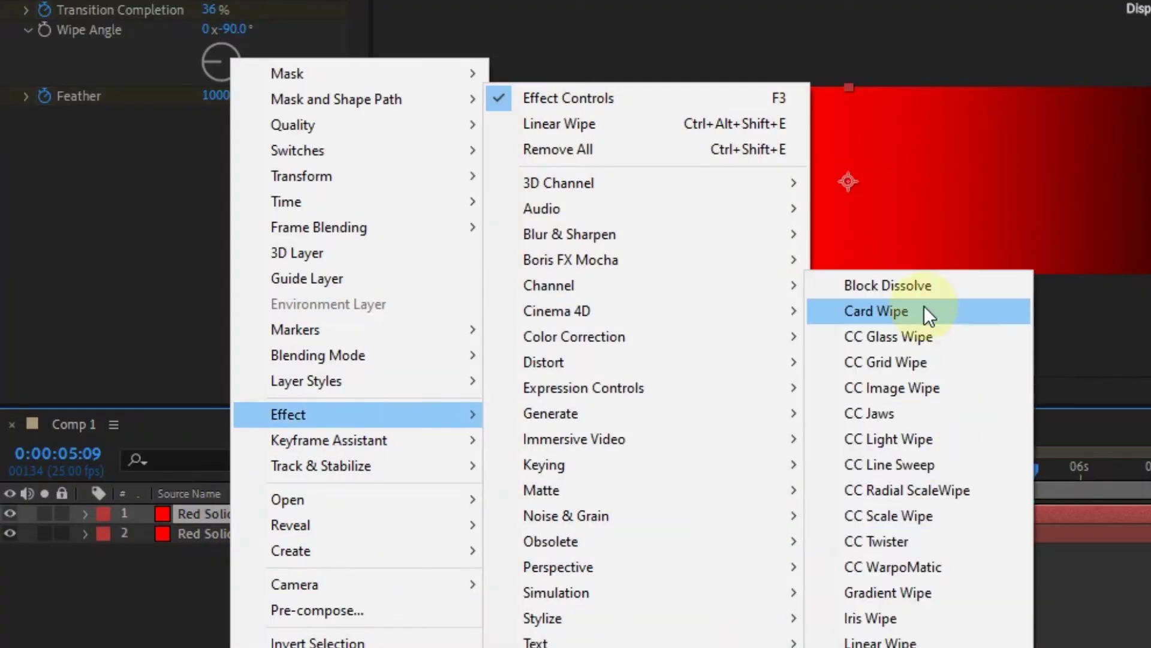
left_click(923, 286)
Set the Block Dissolve to 75% transition completion, block width 2500 and block height 5
left_click(206, 136)
type("7")
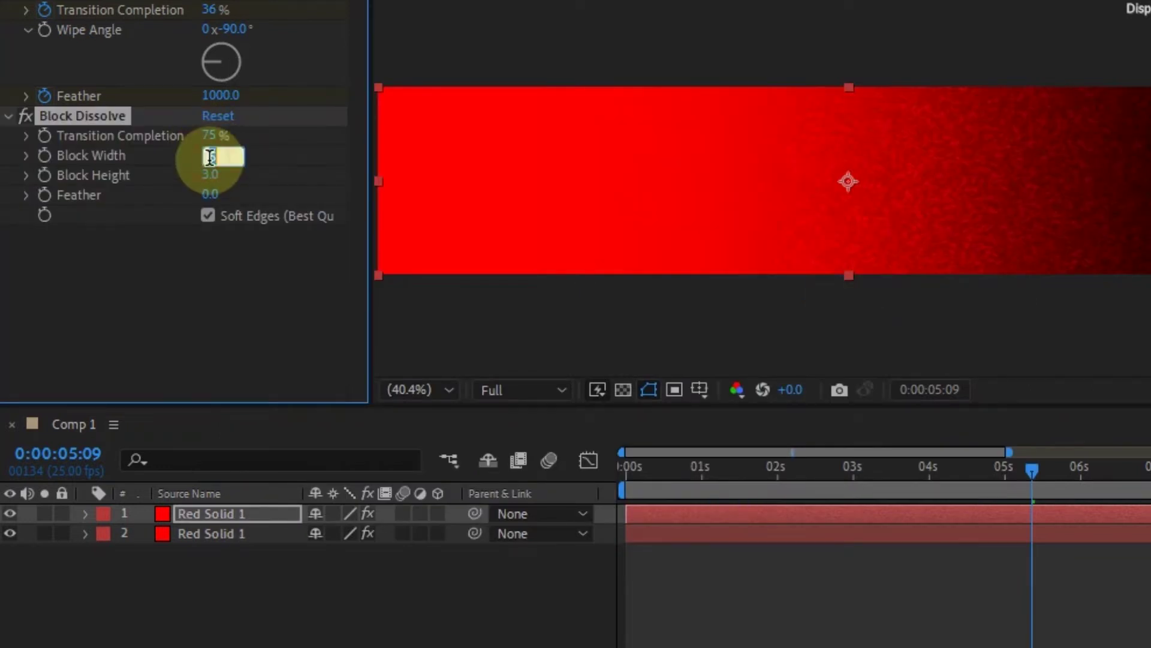
type("2500")
left_click(210, 163)
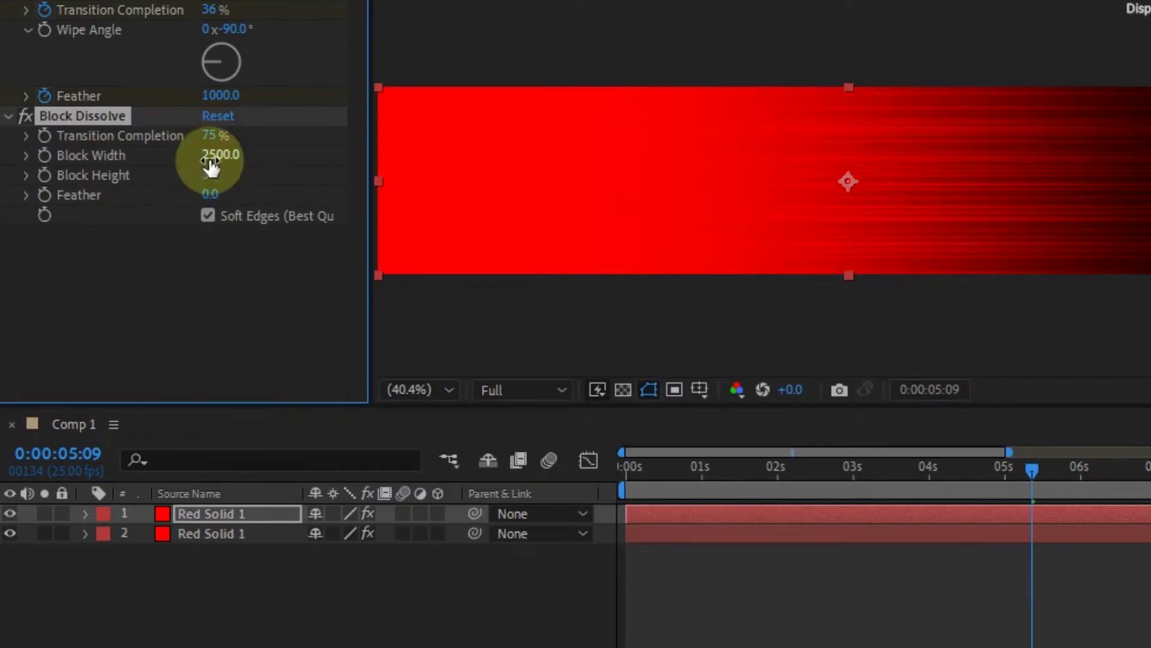
type("5")
key("Return")
Duplicate the Block Dissolve layer and set the copy's effect to 90% completion, block height 3 and soft edges off
key("ctrl+d")
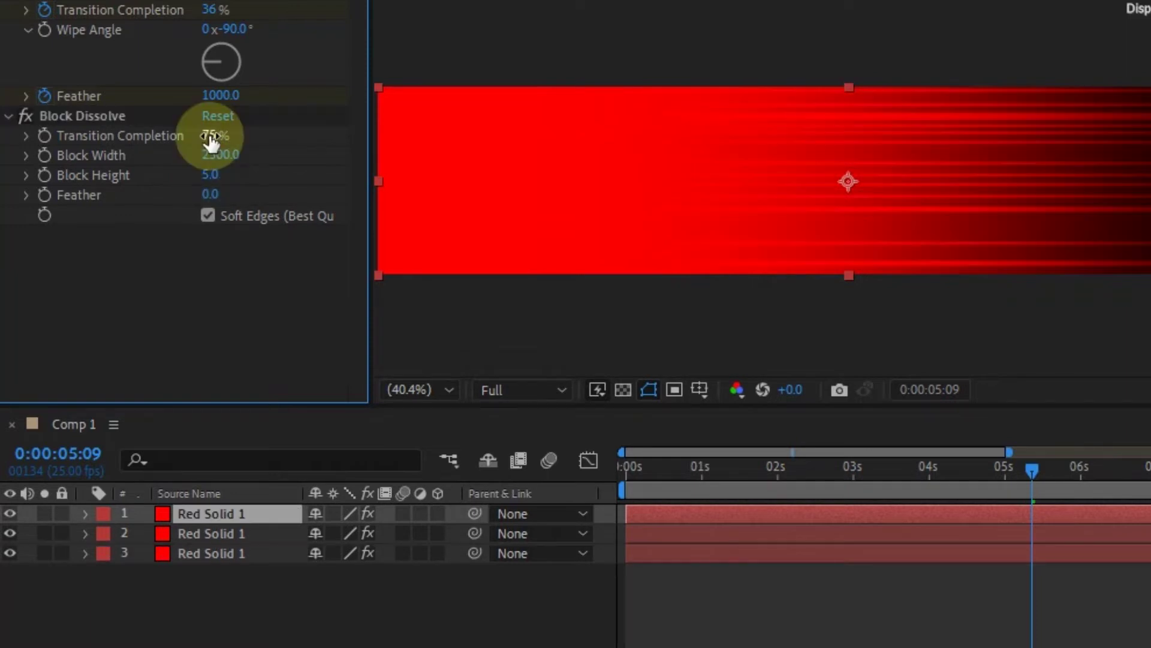
type("90")
key("Return")
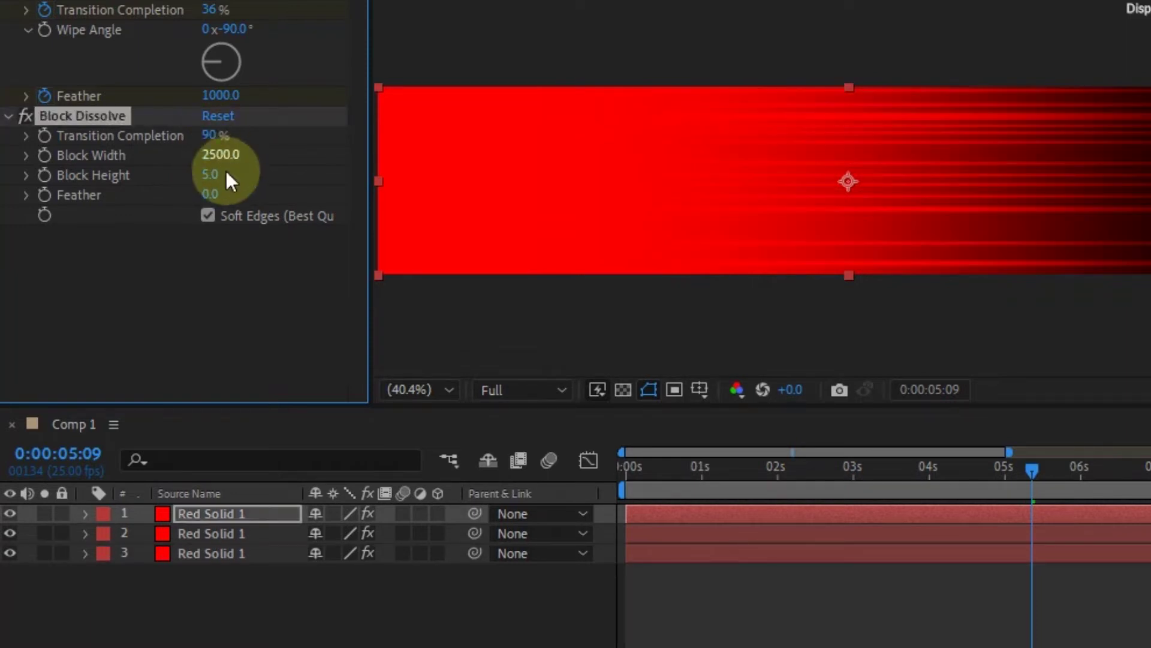
type("3")
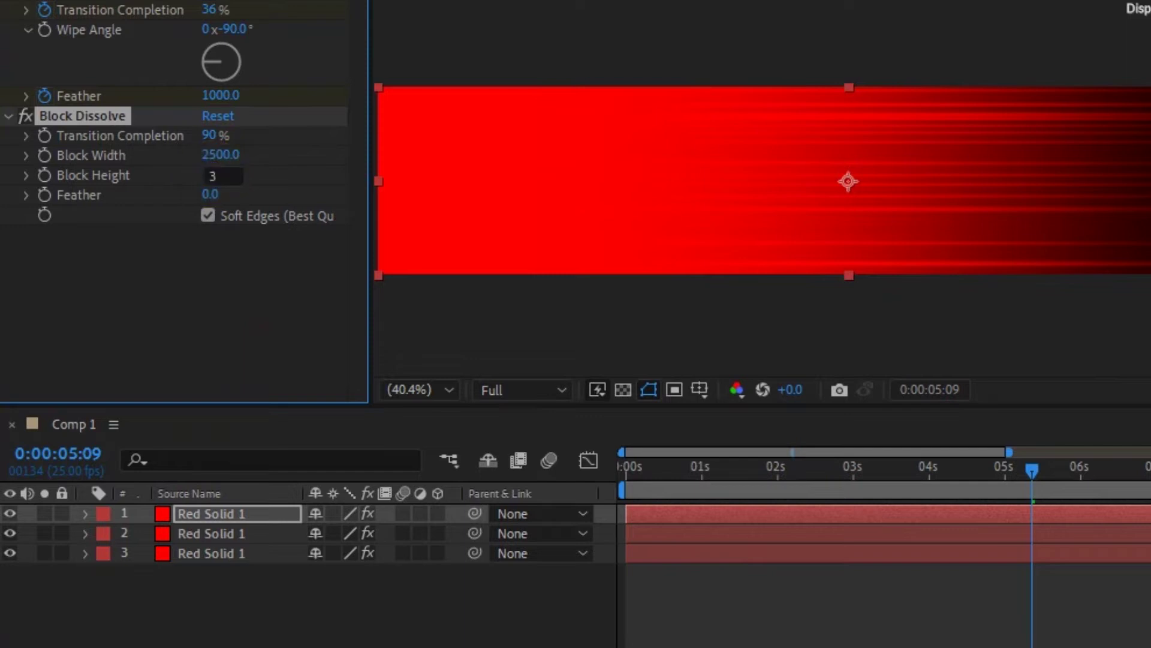
left_click(208, 195)
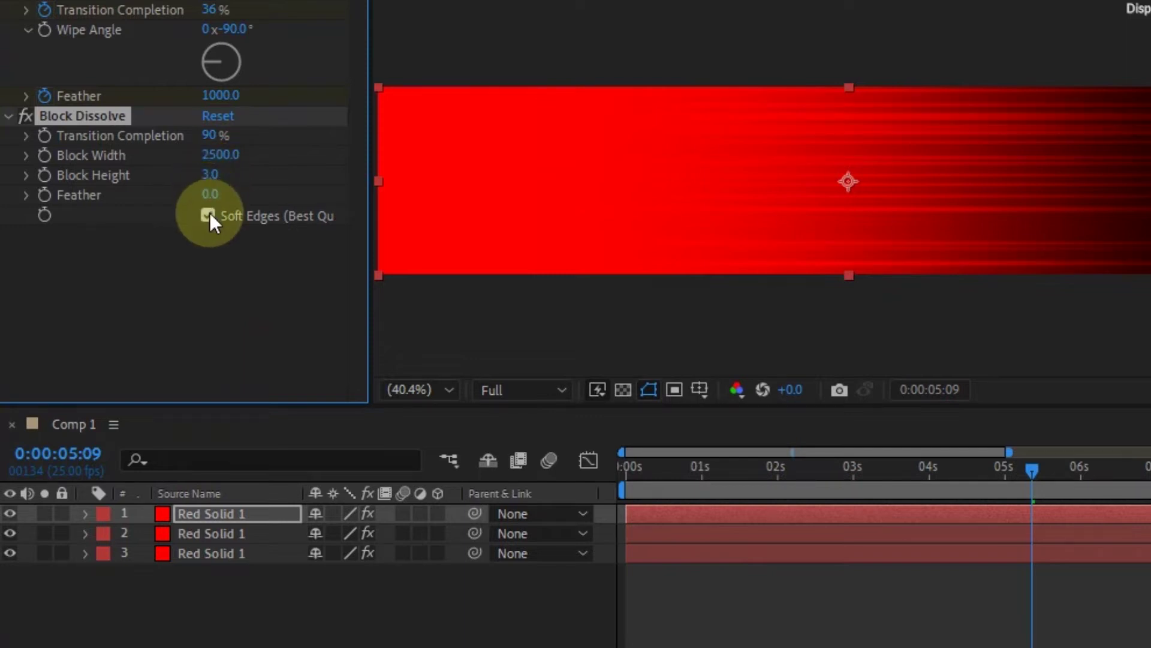
left_click(209, 214)
Apply the Fill effect to the top layer and set its color to yellow
right_click(201, 514)
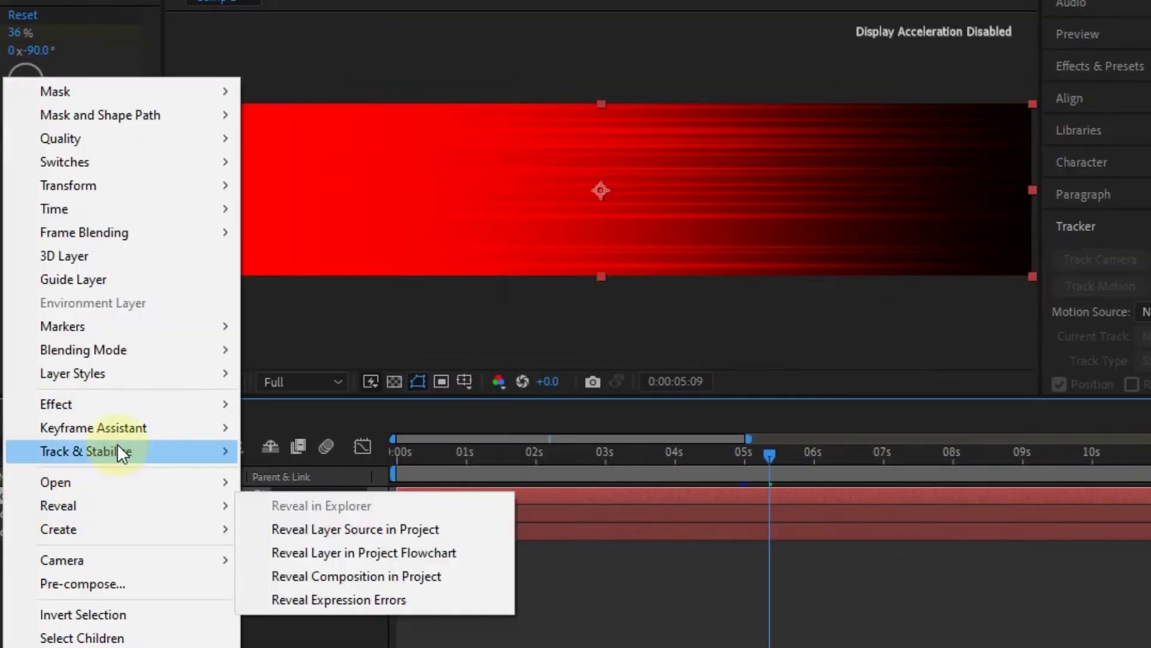
mouse_move(90, 404)
mouse_move(461, 401)
left_click(581, 451)
left_click(18, 293)
left_click_drag(1013, 412, 1011, 414)
left_click(1143, 184)
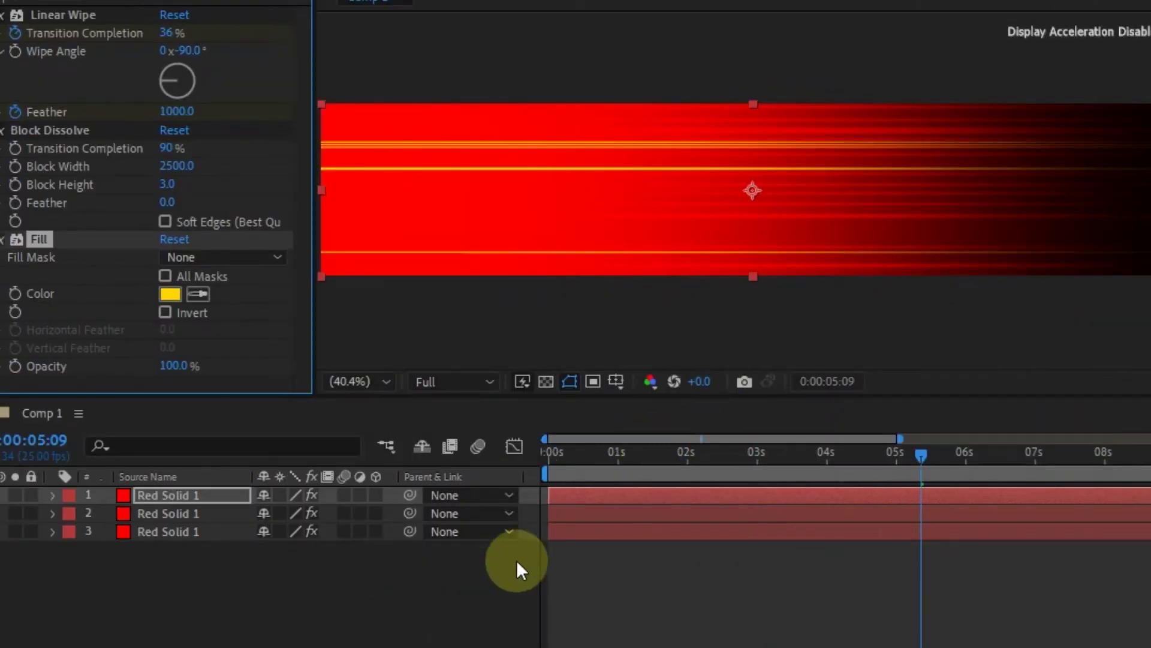
Shift the yellow streak layer about 0.2 seconds later and move the plain Linear Wipe layer to the top of the stack
left_click_drag(624, 498, 639, 499)
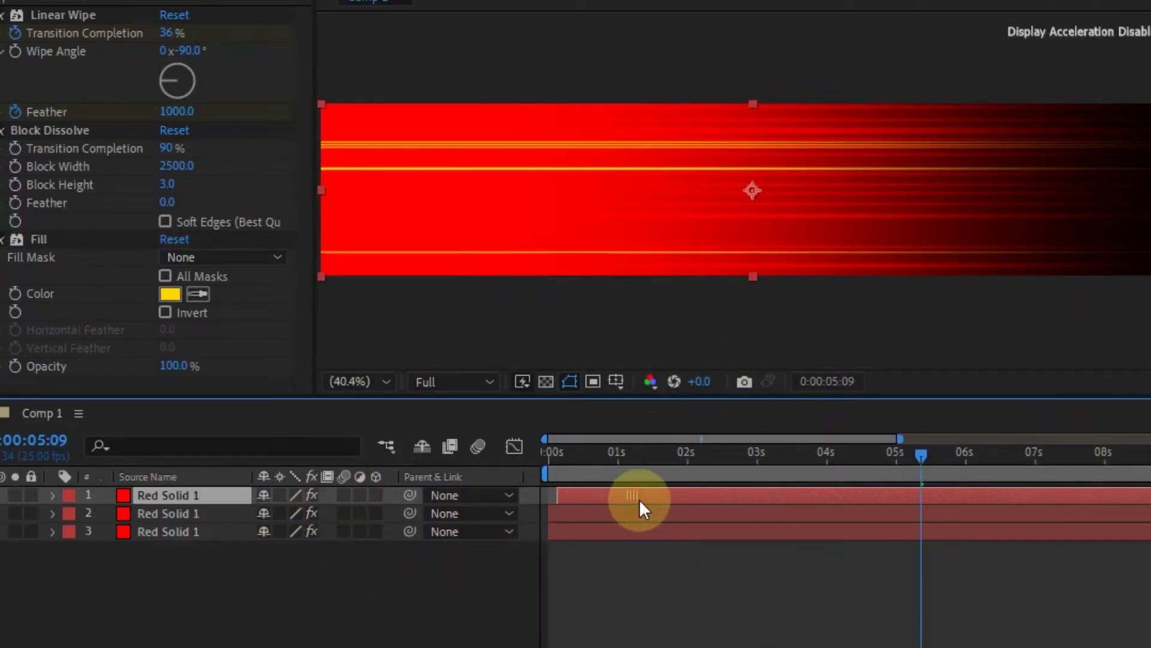
left_click_drag(221, 530, 222, 492)
left_click(706, 495)
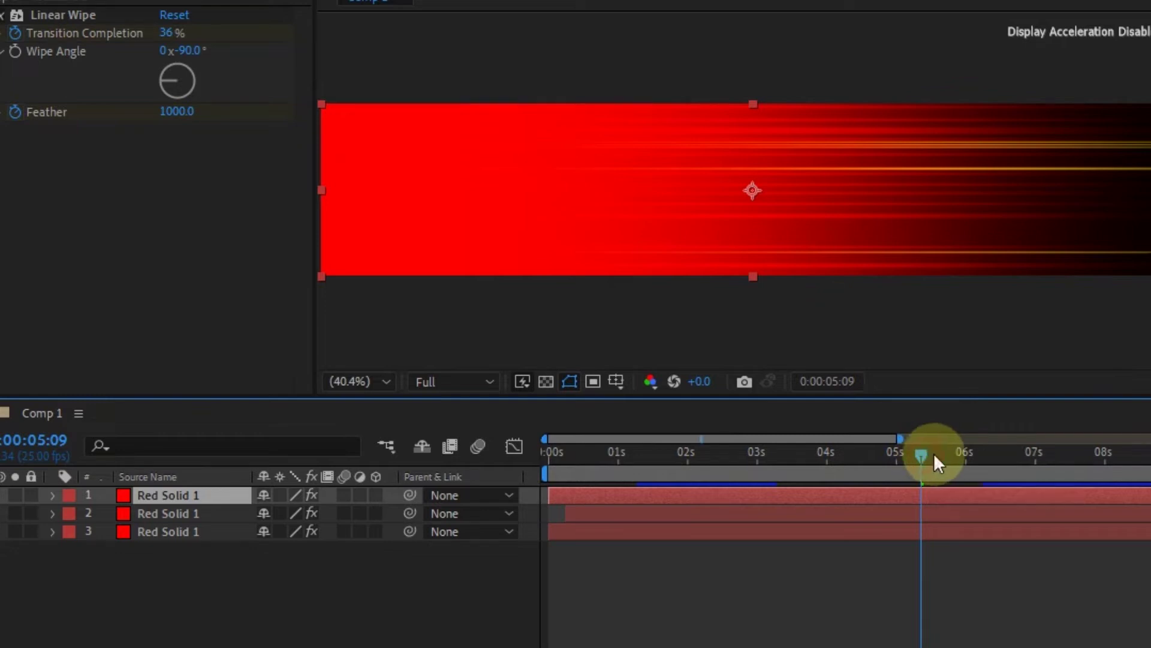
left_click_drag(934, 453, 945, 460)
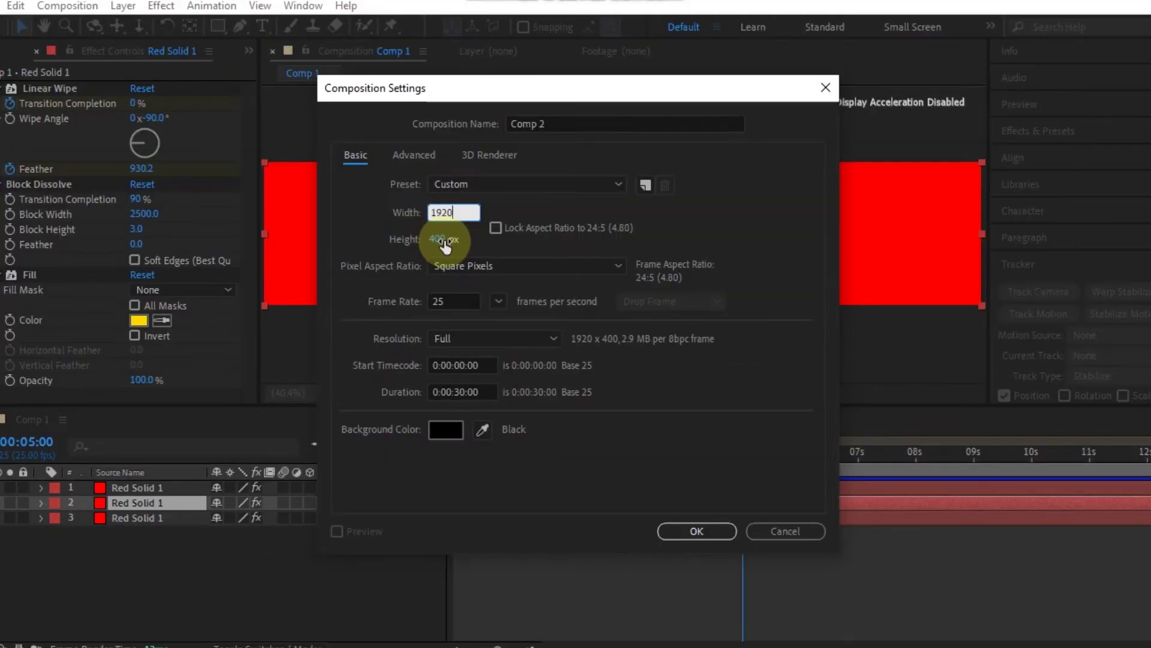
Create a second composition of 1920 by 1080 px and rename the first composition BAR in the project
type("108")
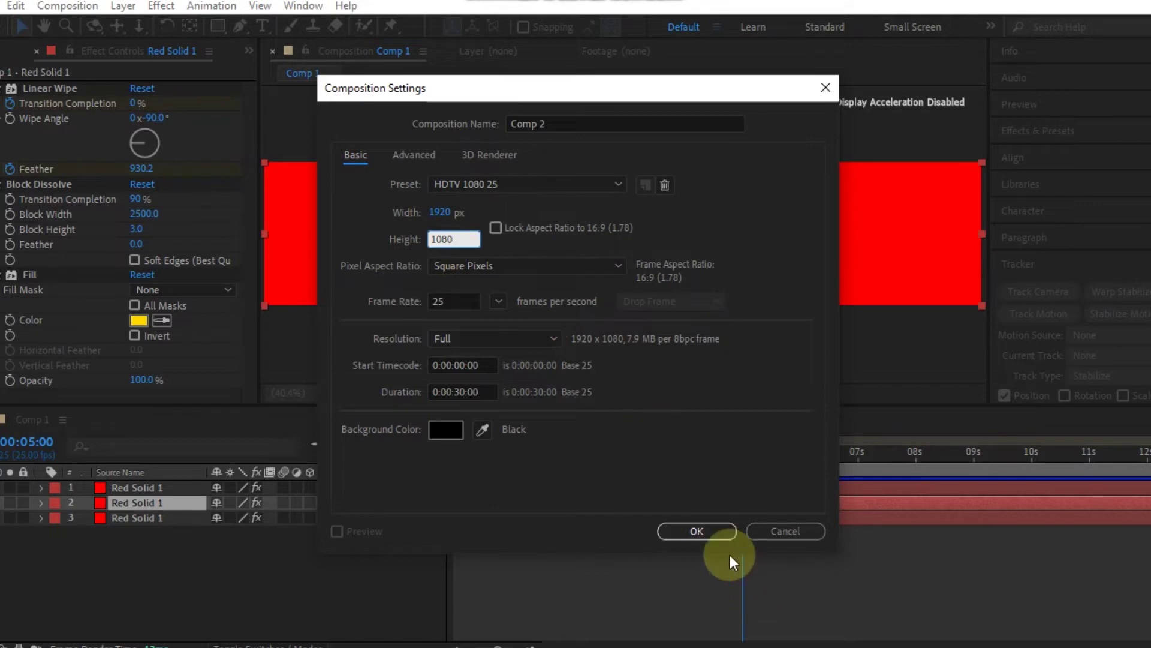
left_click(697, 531)
left_click(59, 210)
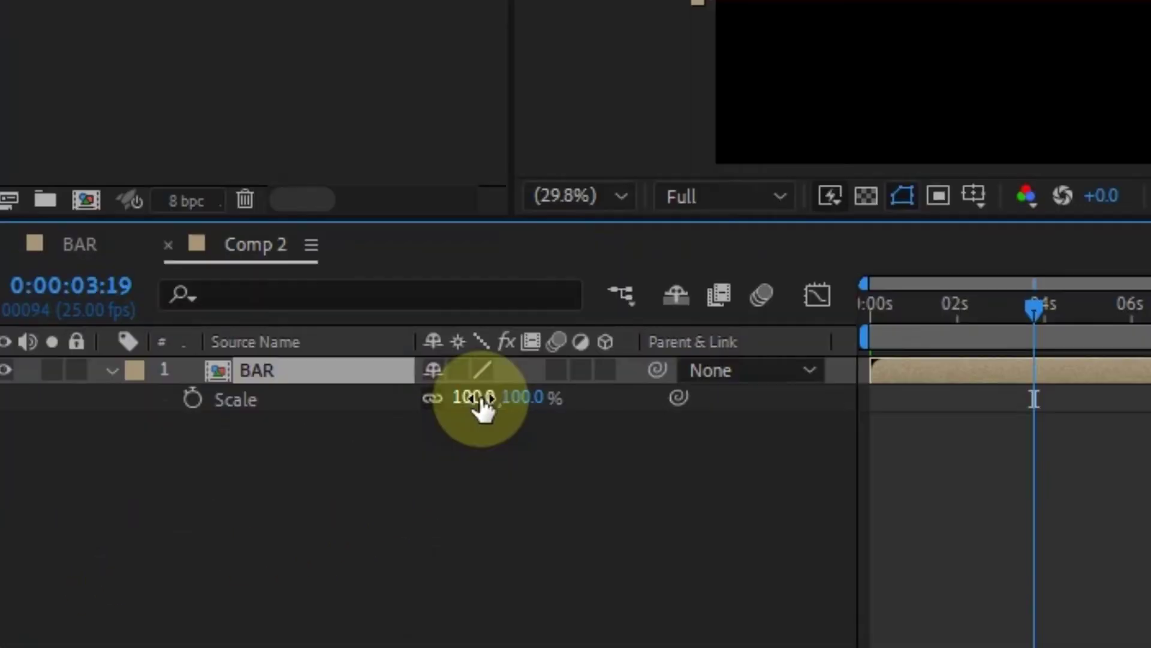
Scale the BAR layer to 28% and rotate it upright
left_click(476, 399)
type("28")
key("Return")
key("r")
left_click(462, 396)
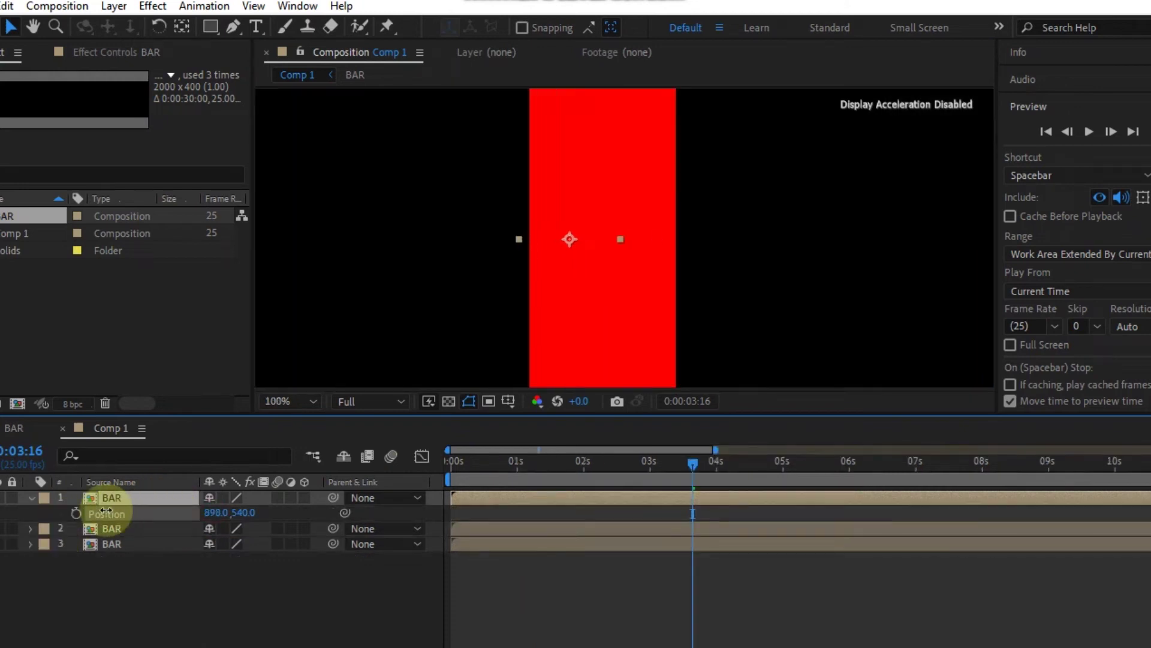
Position the top BAR layer at X 848 and move the second BAR layer flush against the opposite side of the third
left_click_drag(106, 510, 103, 507)
left_click(166, 529)
key("p")
left_click_drag(214, 546, 311, 539)
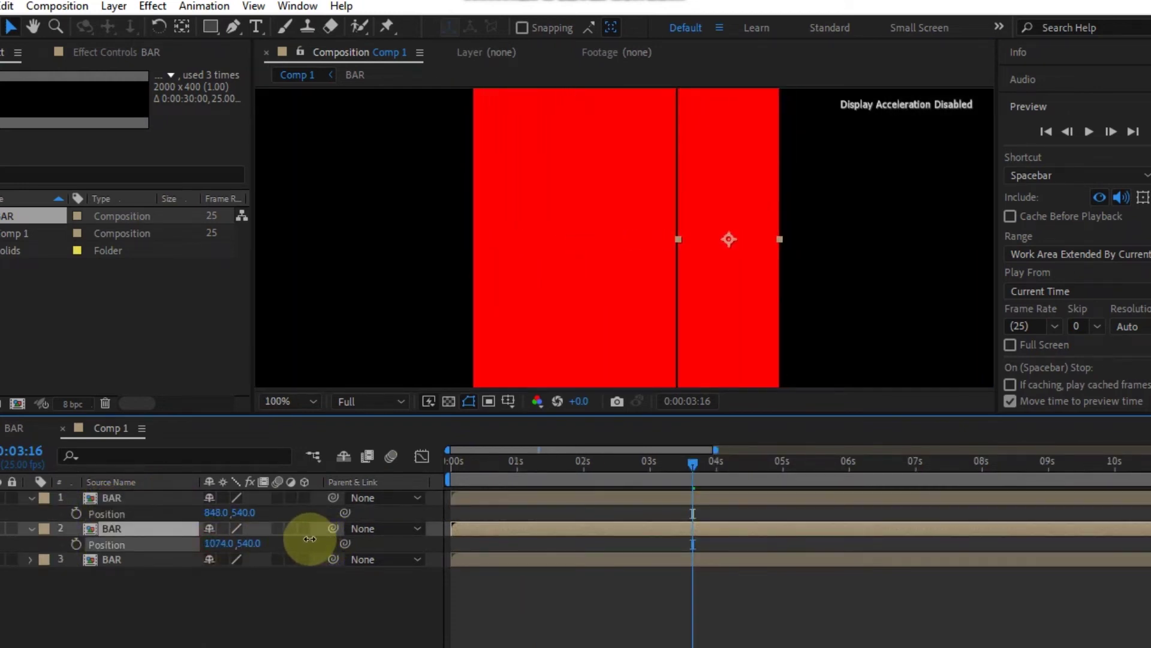
left_click_drag(307, 538, 305, 538)
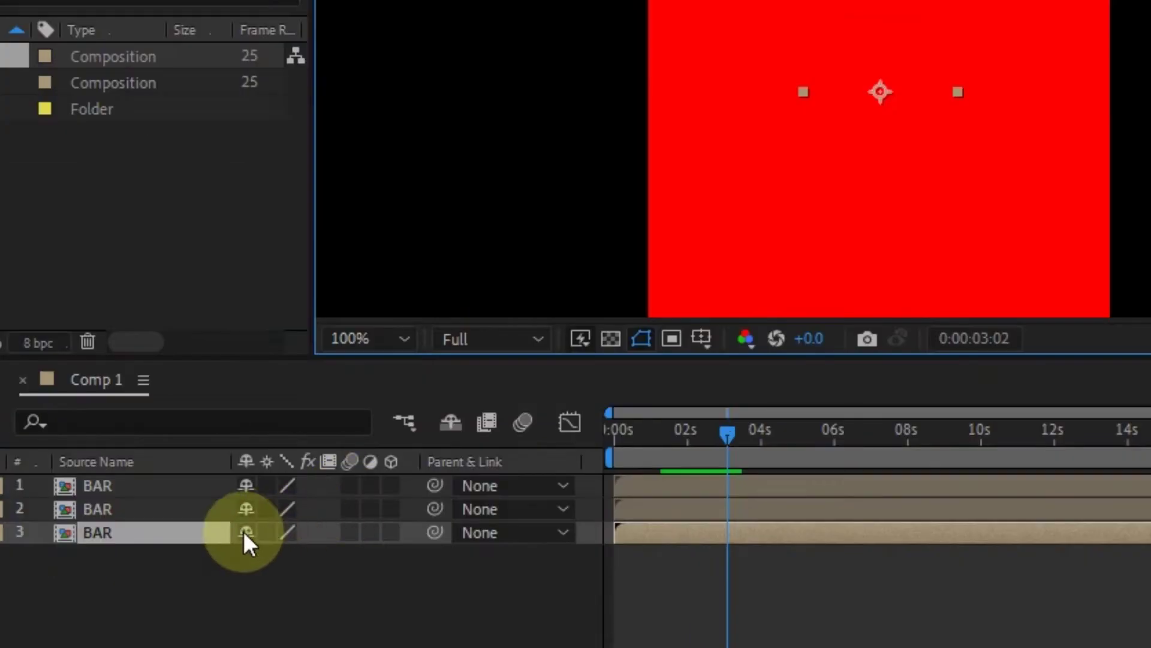
Set the rotation of the third BAR layer to 90°
key("r")
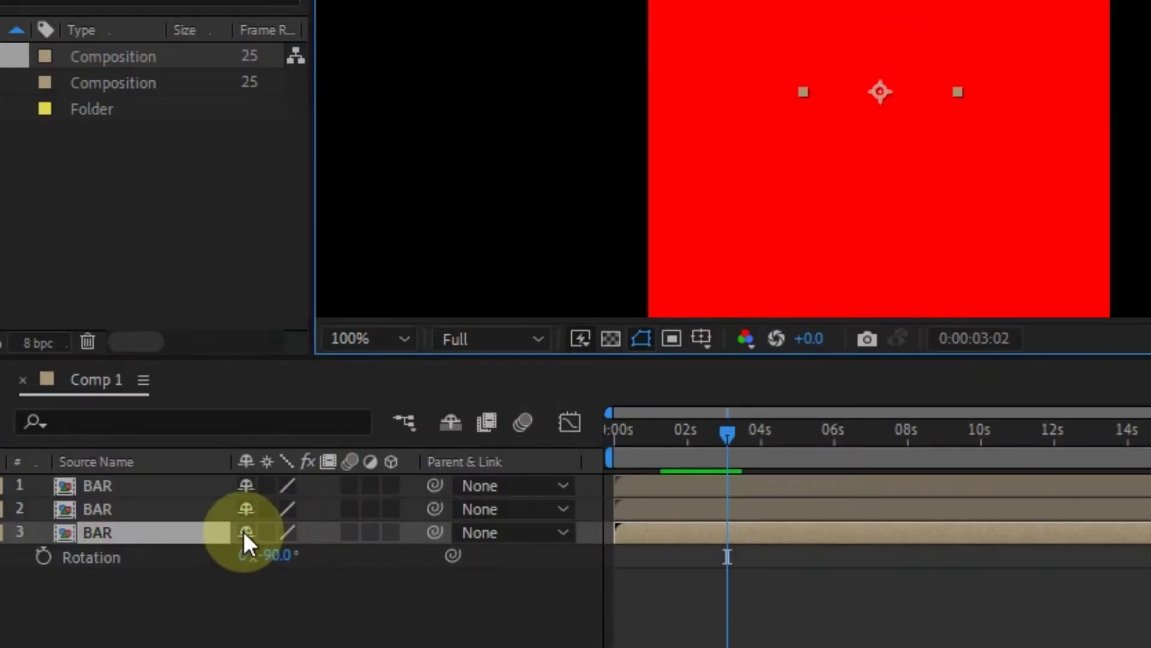
left_click(278, 555)
type("90")
key("Return")
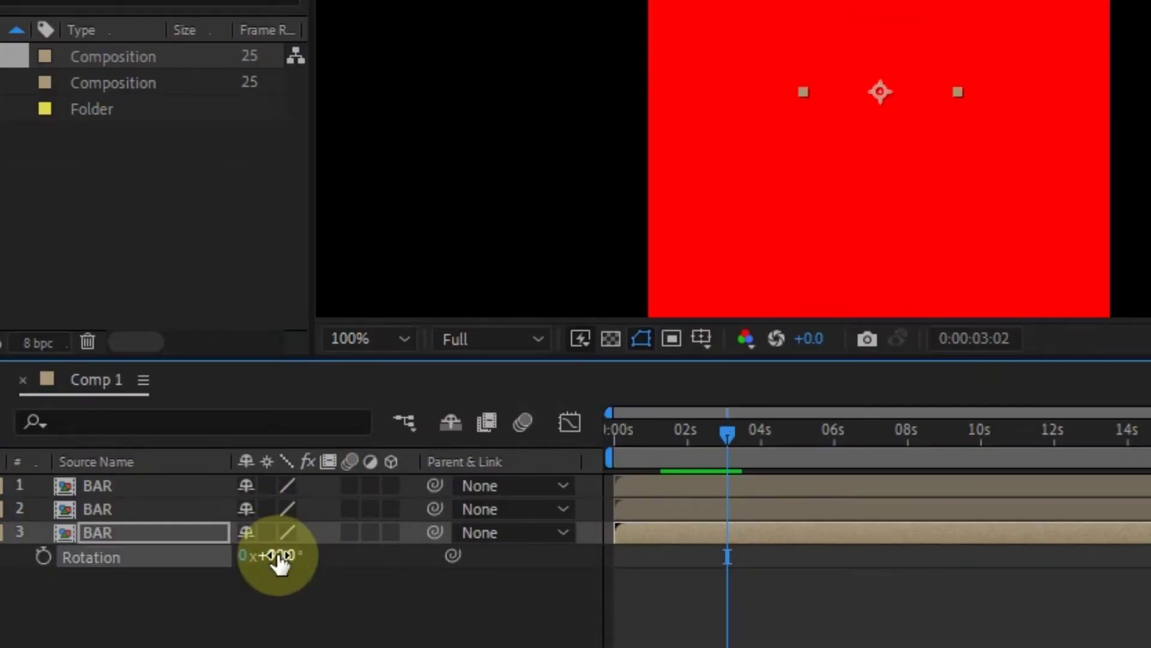
Apply Corner Pin to the third BAR layer and shift its corners so it slants from the left bar's top to the right bar's bottom
right_click(123, 532)
mouse_move(287, 151)
mouse_move(600, 306)
left_click(916, 222)
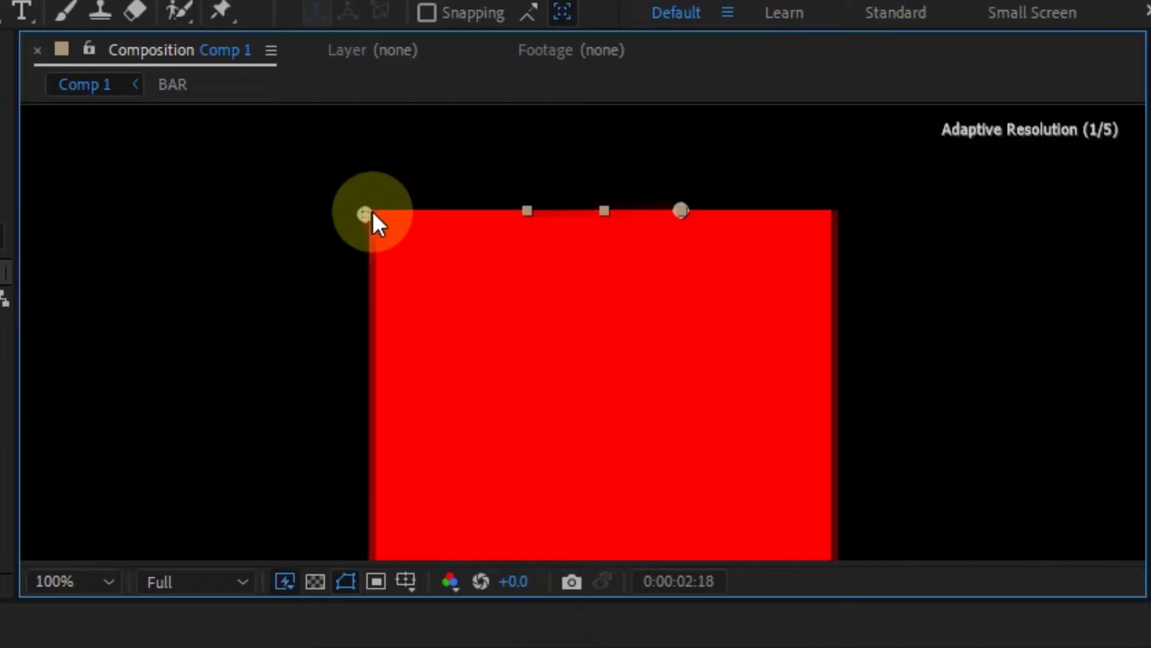
left_click_drag(372, 211, 373, 210)
left_click_drag(681, 210, 530, 209)
key("space")
left_click_drag(709, 488, 746, 224)
left_click_drag(655, 383, 807, 380)
left_click_drag(499, 383, 652, 387)
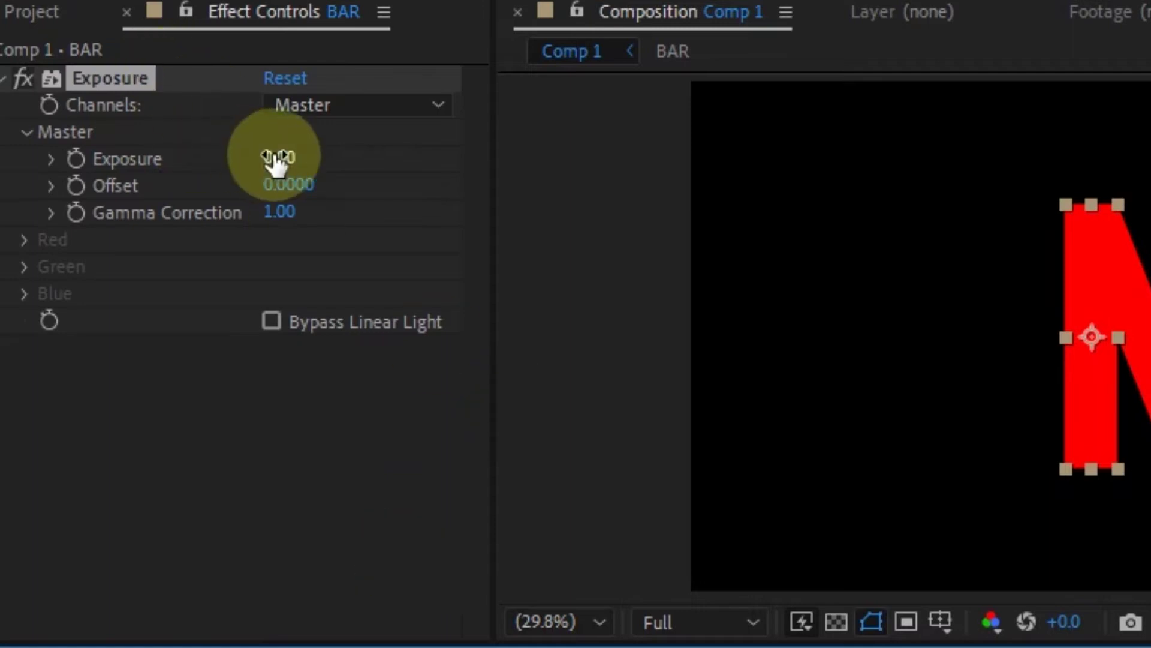
Set the side BAR's Exposure to -1.50 and shift the right BAR layer to start at about 1.9 seconds
left_click(280, 159)
type("-1.50")
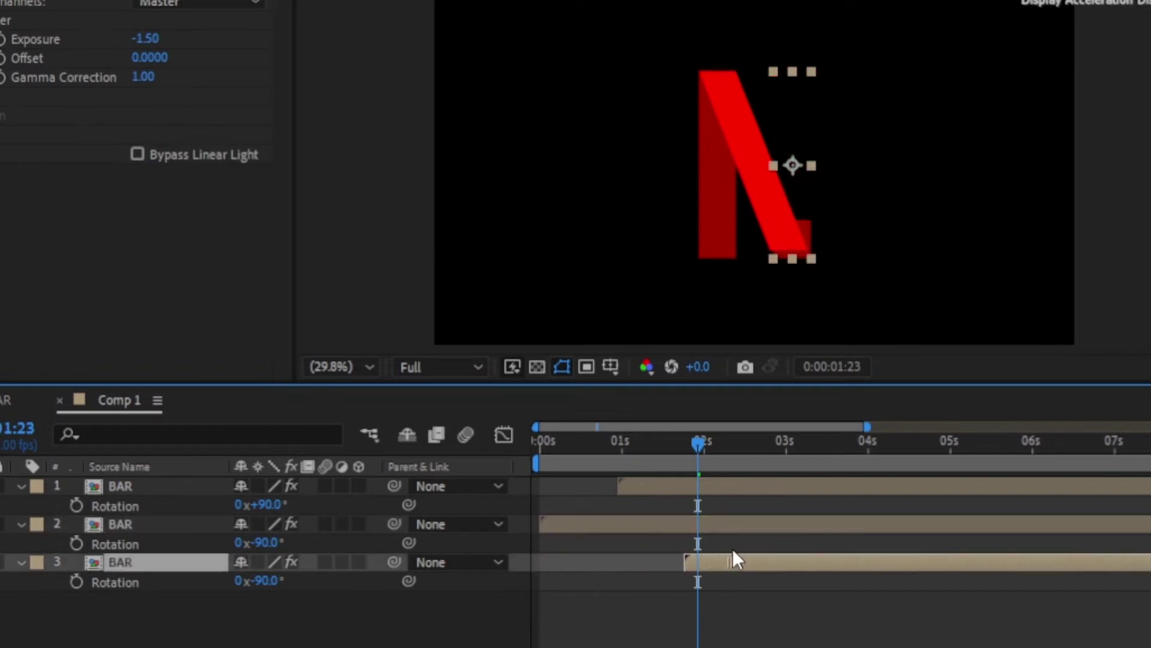
left_click_drag(742, 549, 745, 549)
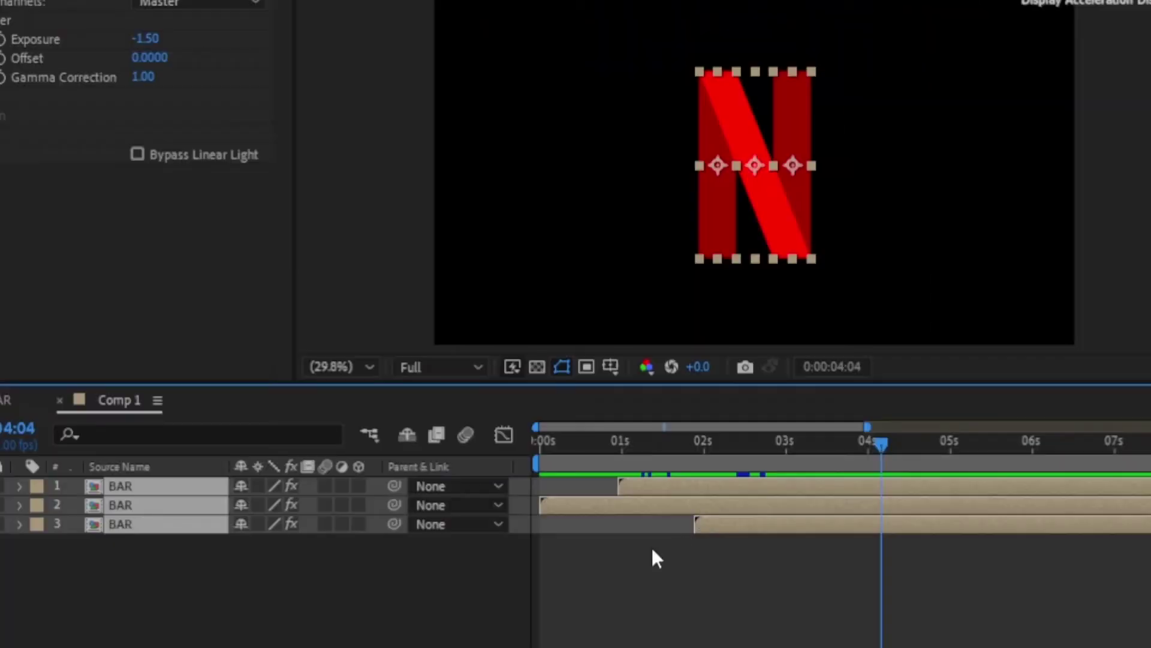
Keyframe the diagonal BAR layer's Time Remap at 2 seconds and move its last keyframe to about 7.3 seconds
key("u")
mouse_move(661, 442)
left_mouse_down()
mouse_move(543, 445)
mouse_move(638, 445)
left_mouse_up()
left_click_drag(720, 466, 626, 452)
left_click_drag(967, 445, 1031, 444)
left_click_drag(1031, 444, 1148, 443)
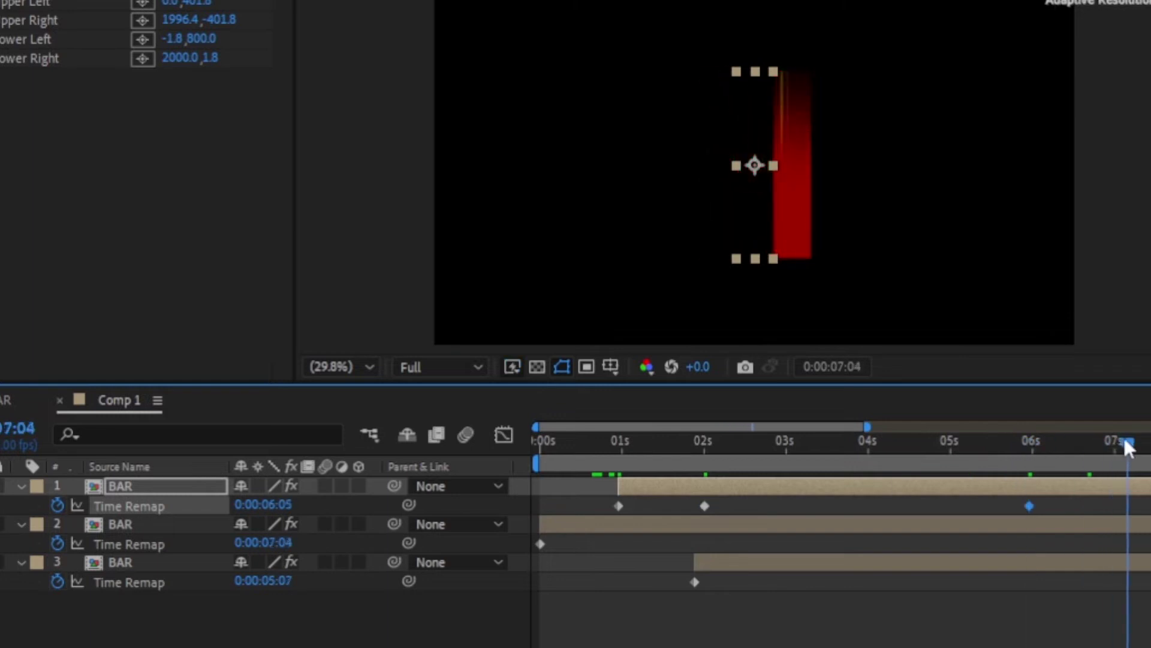
left_click_drag(1029, 506, 1141, 506)
Keyframe the left BAR layer's Time Remap at 1 and 5 seconds and paste a keyframe at about 6.4 seconds
left_click_drag(804, 445, 693, 447)
left_click(120, 524)
left_click_drag(705, 445, 645, 444)
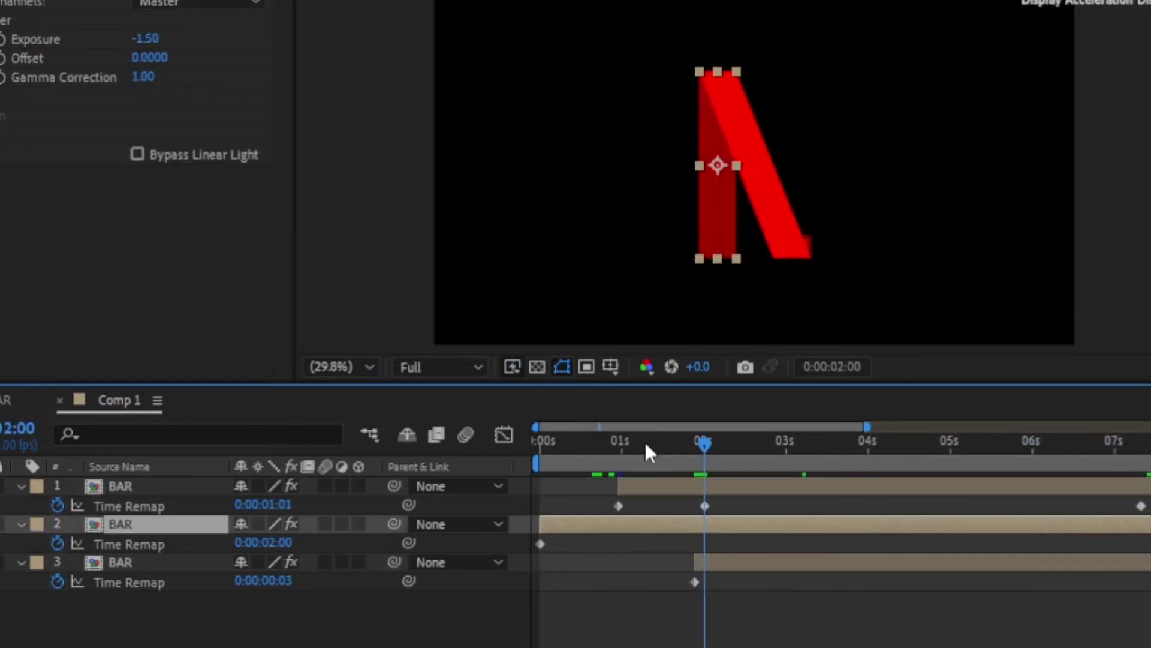
left_click_drag(645, 444, 619, 445)
left_click(2, 543)
left_click_drag(619, 445, 947, 443)
left_click(2, 543)
left_click_drag(948, 444, 1064, 454)
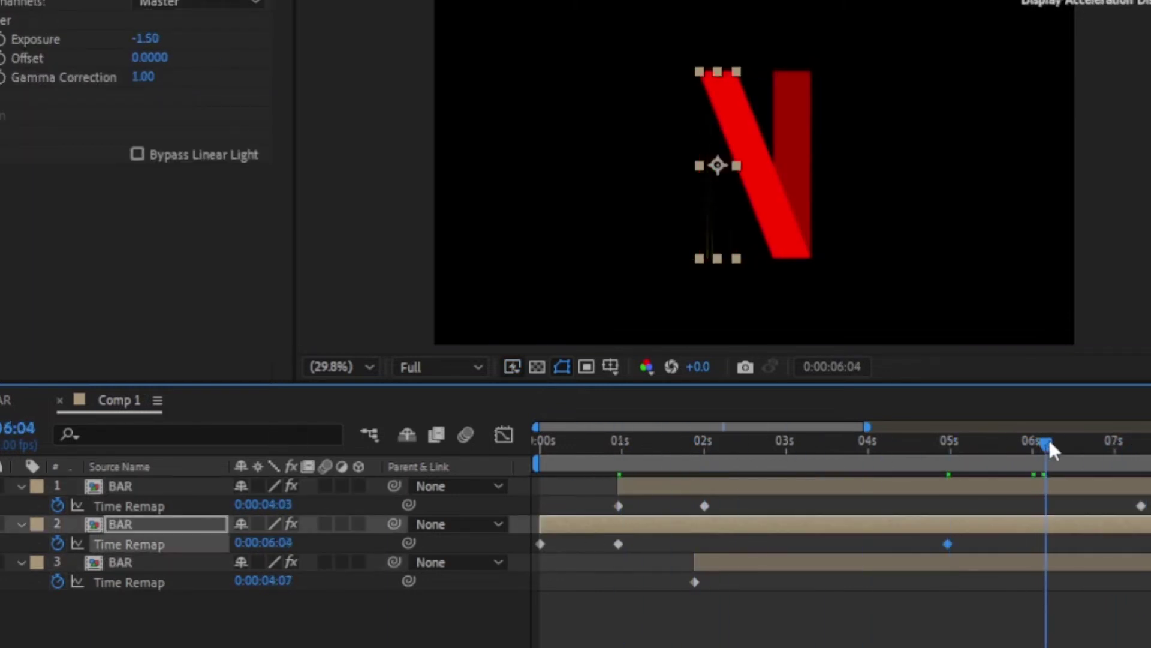
key("ctrl+v")
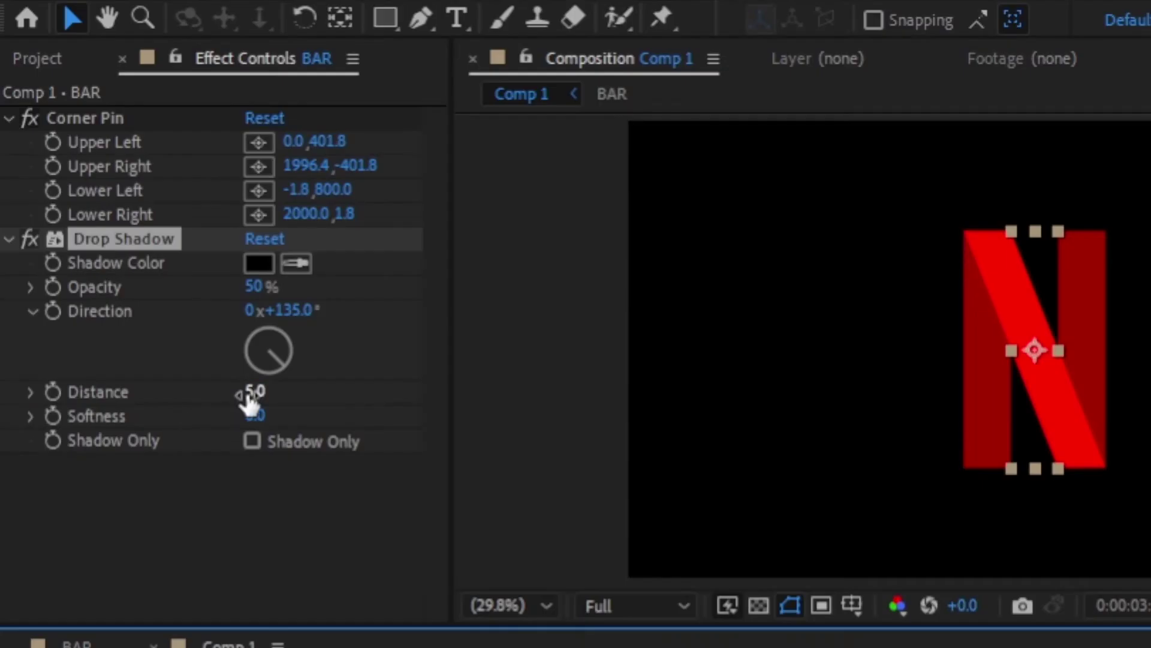
Set the diagonal BAR's Drop Shadow softness to 659 and turn on Shadow Only
left_click(251, 415)
type("659")
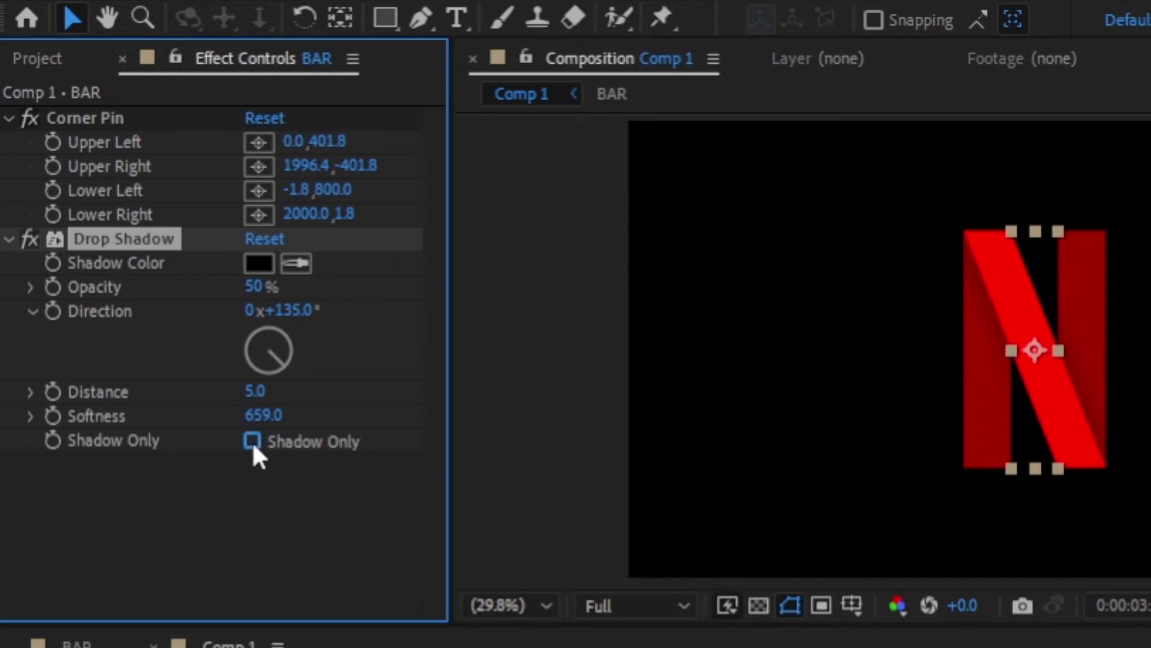
left_click(251, 441)
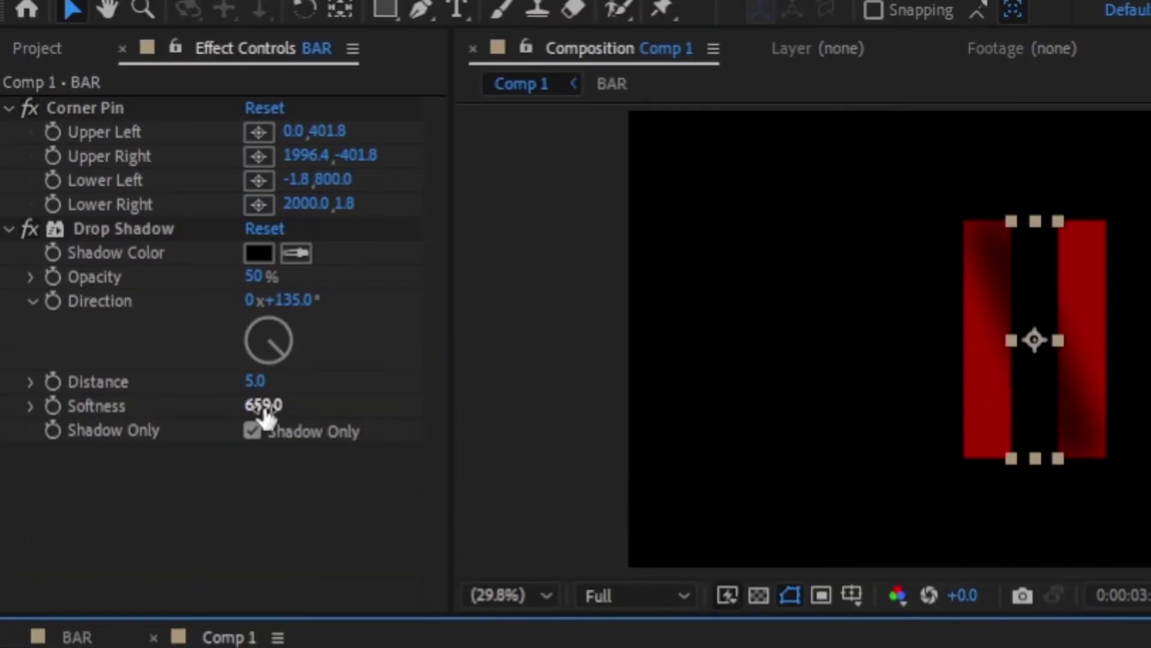
On the duplicate diagonal BAR layer, set the Drop Shadow softness to 122 and turn off Shadow Only
left_click(264, 408)
type("122")
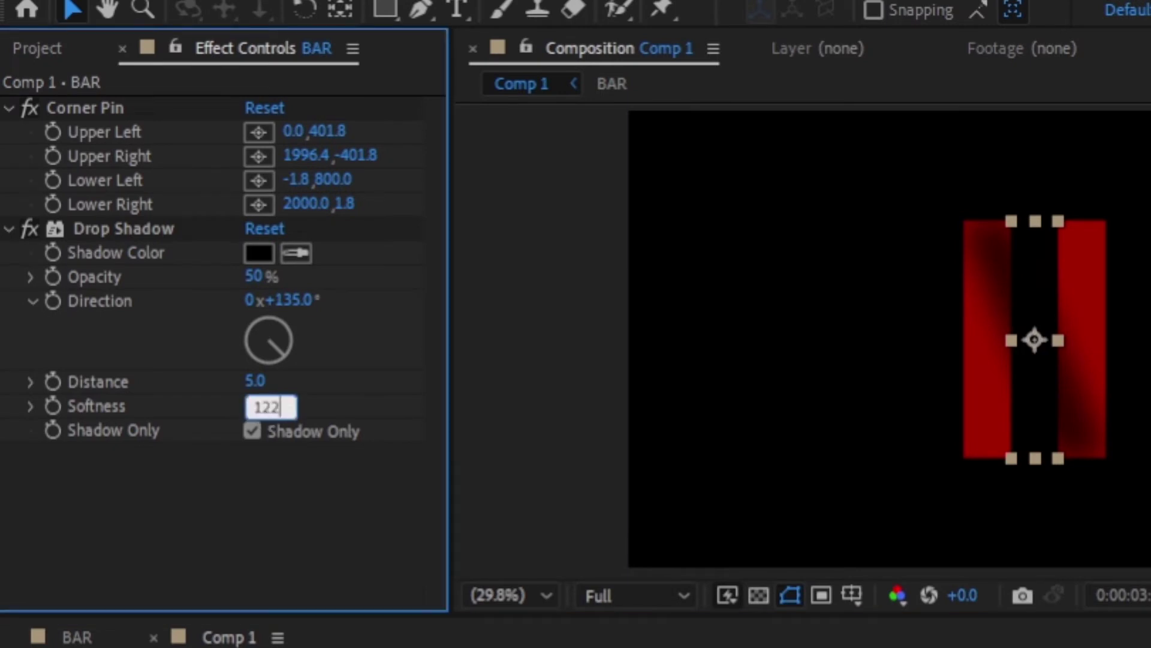
key("Return")
left_click(251, 431)
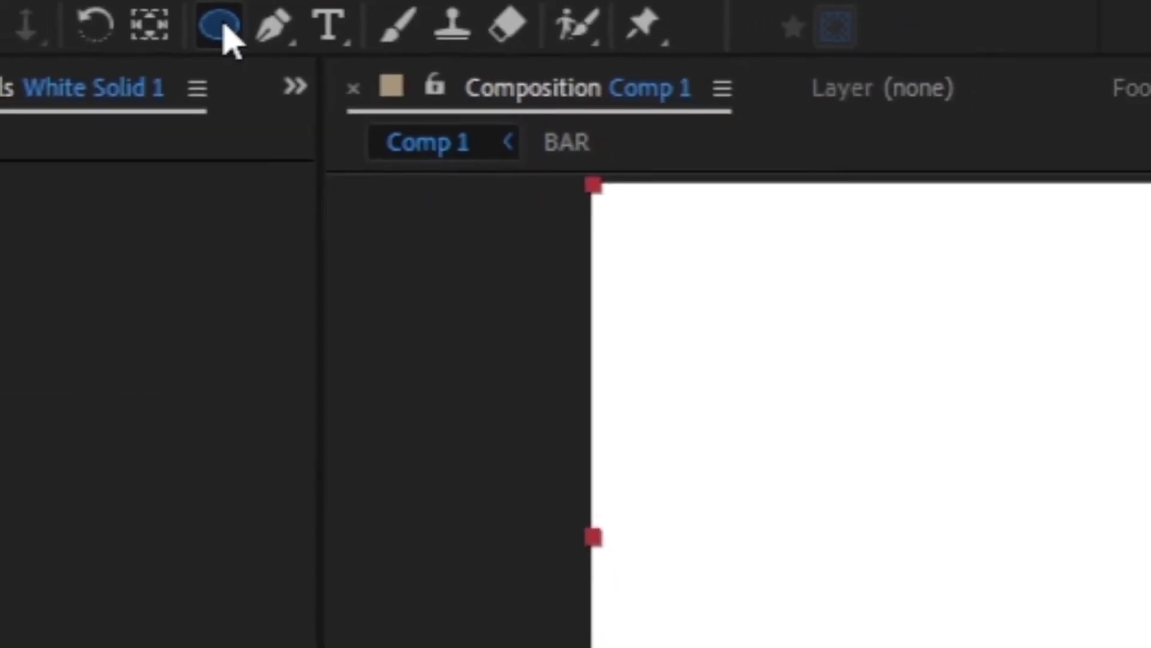
Add a full-size elliptical mask to White Solid 1 and move it down until its upper edge arcs across the bottom of the N
double_click(214, 24)
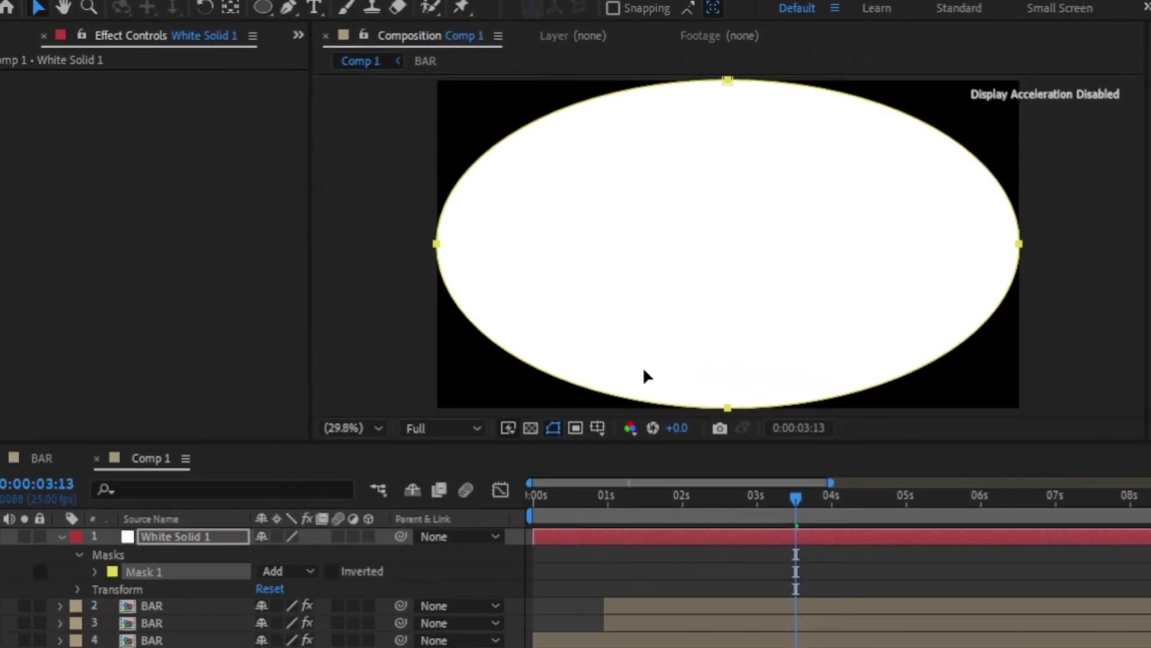
left_click(640, 248)
left_click_drag(710, 218, 719, 478)
scroll(690, 336, "up", 3)
left_click_drag(692, 340, 700, 64)
left_click_drag(763, 392, 740, 352)
Set White Solid 1 to a Silhouette blending mode and make the solid and all BAR layers 3D
key("shift+slash")
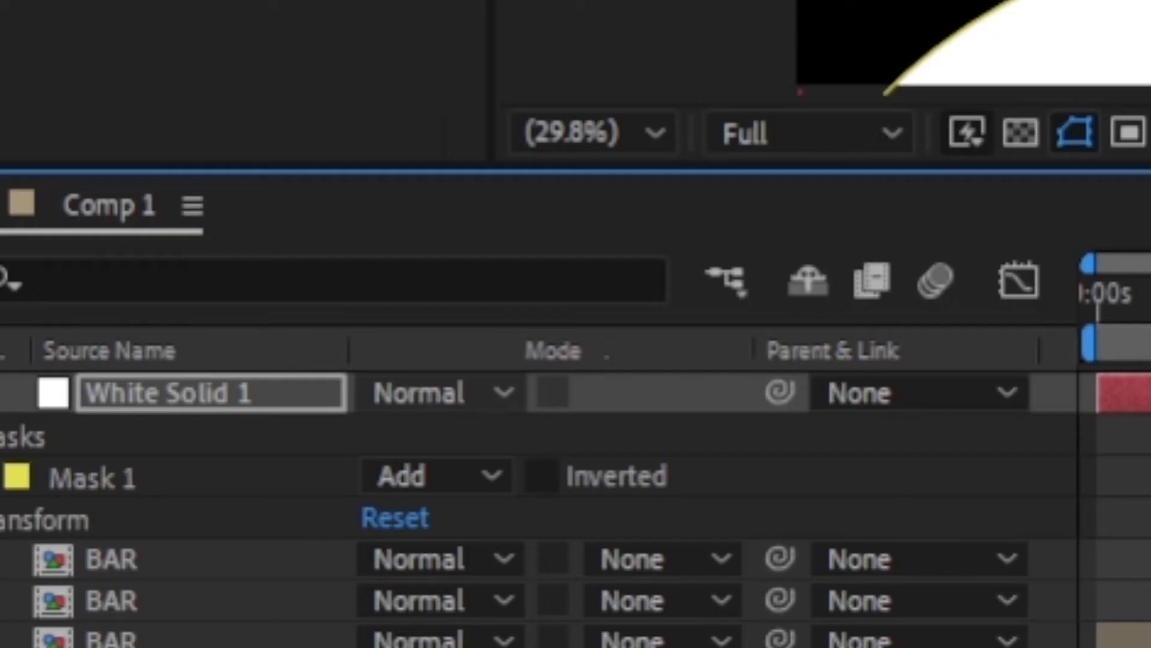
left_click(443, 393)
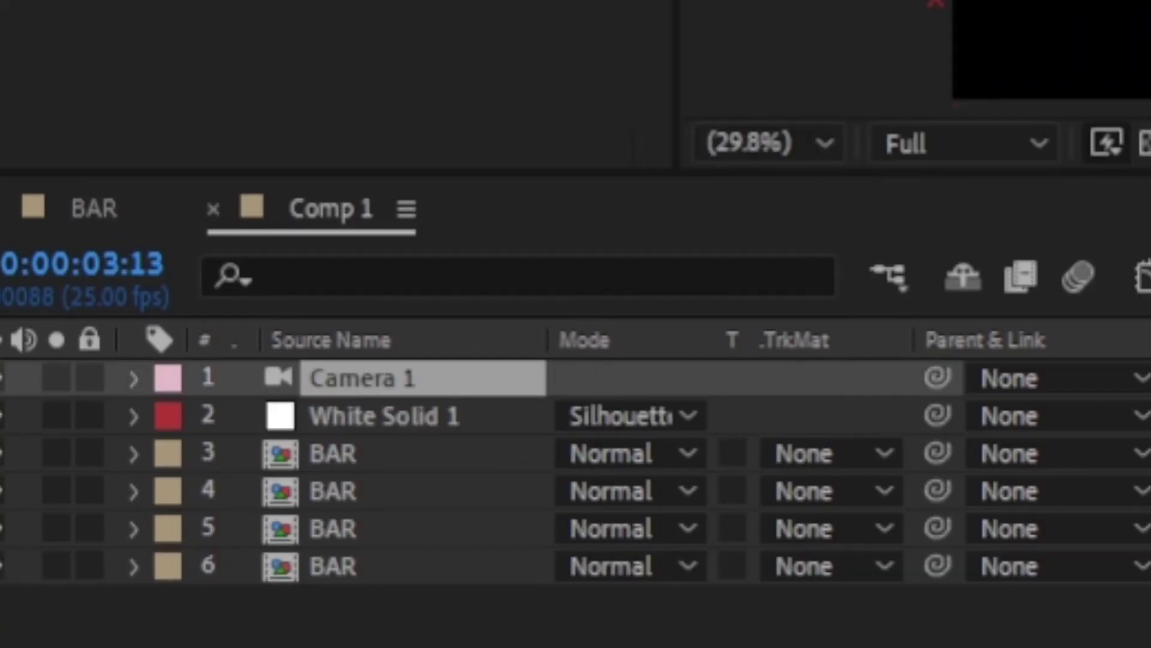
key("F4")
left_click_drag(621, 416, 617, 588)
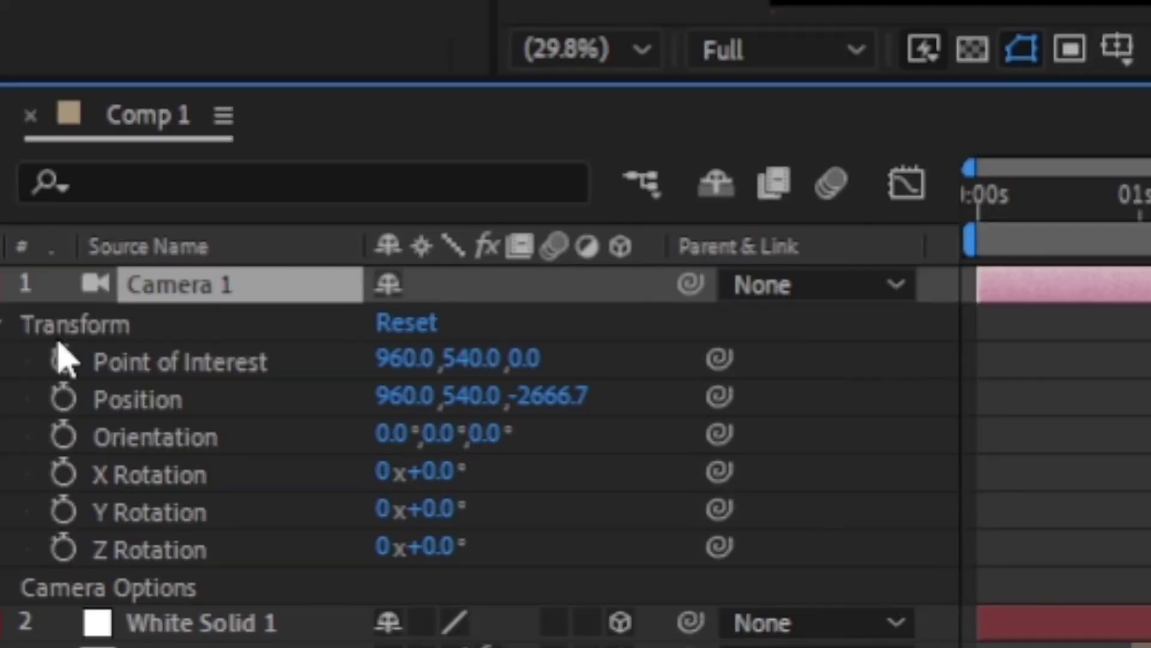
Enable keyframes for all Camera 1 transforms at 3:13, and move the camera close in on the bars at about 8.2 seconds
left_click_drag(59, 345, 59, 532)
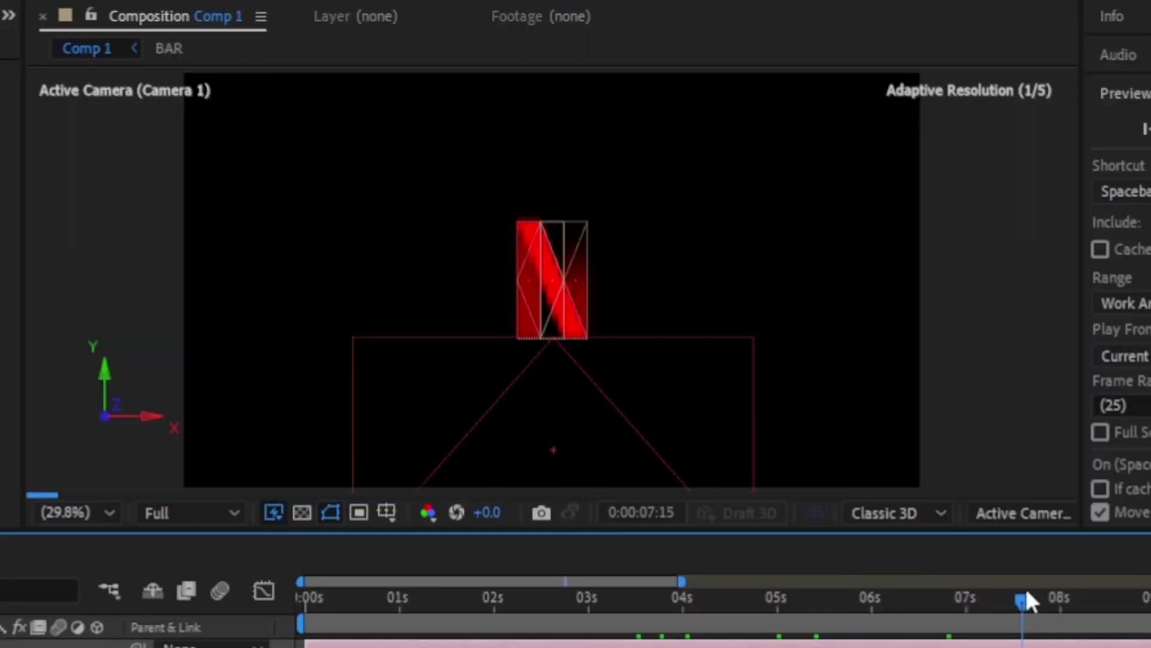
left_click_drag(1025, 588, 1075, 599)
left_click_drag(534, 316, 550, 47)
left_click_drag(532, 98, 549, 0)
left_click_drag(516, 78, 537, 0)
Move the camera's end keyframes to about 9.7 seconds and apply Easy Ease to all its start keyframes
left_click_drag(1075, 600, 1107, 598)
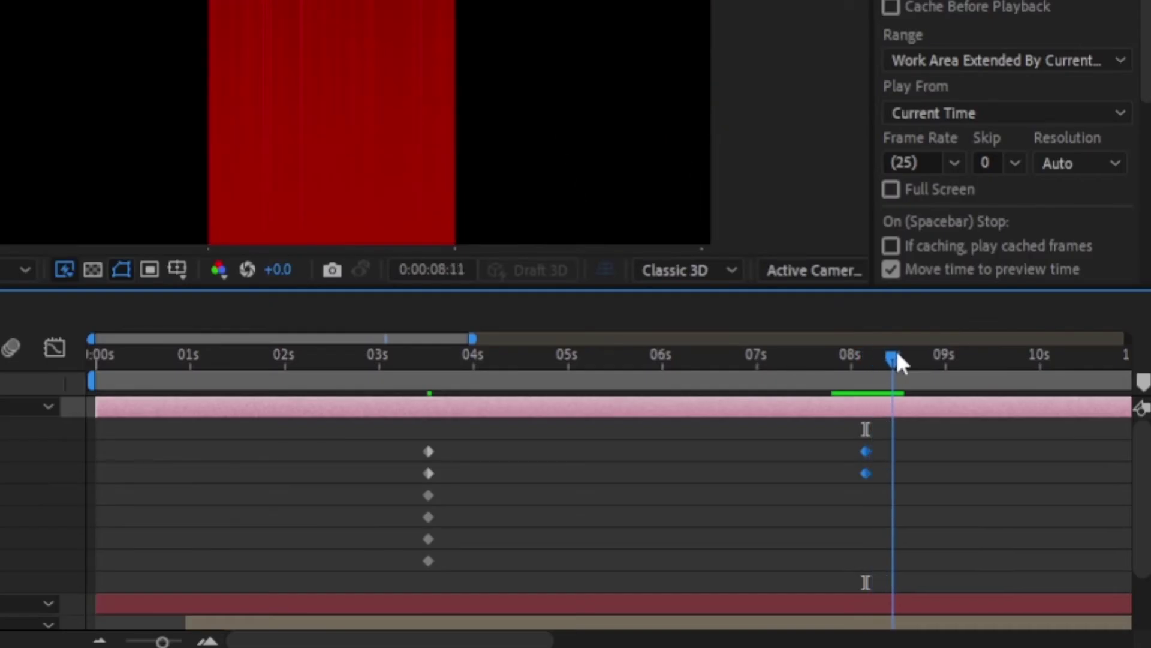
left_click_drag(864, 459, 891, 454)
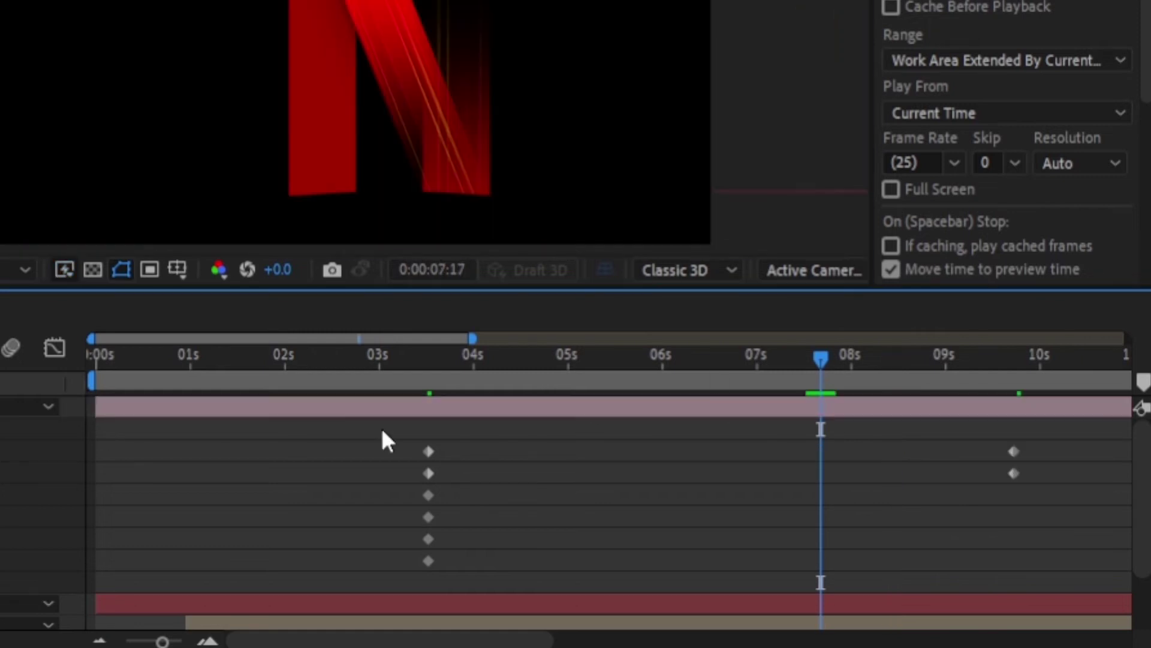
left_click_drag(382, 429, 460, 572)
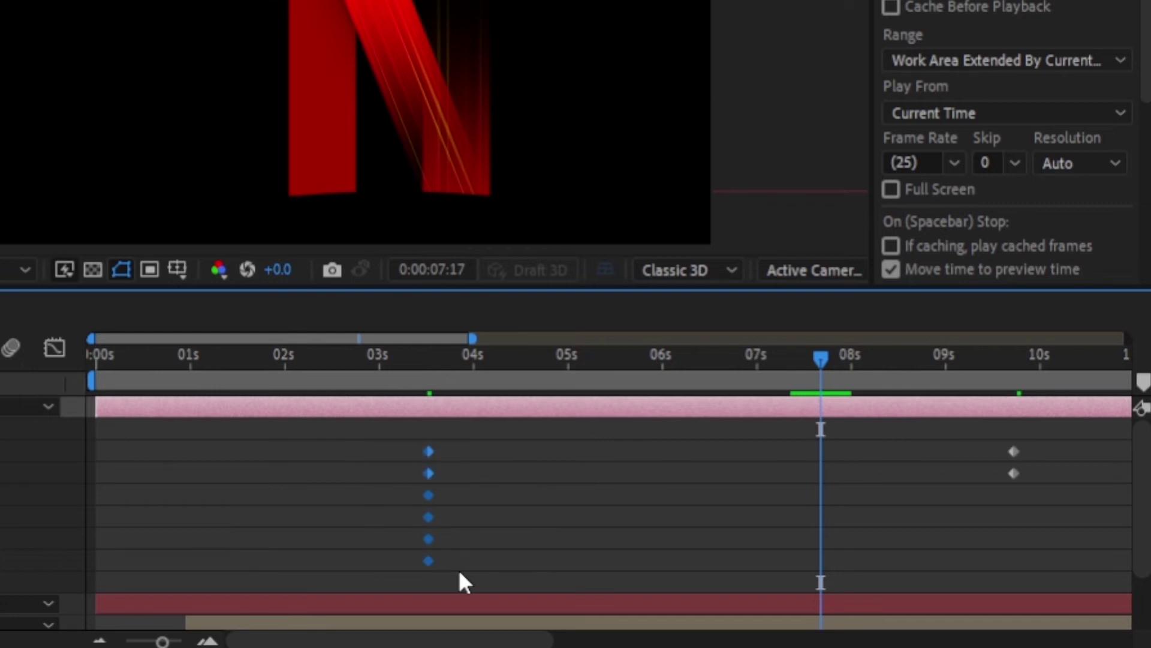
key("F9")
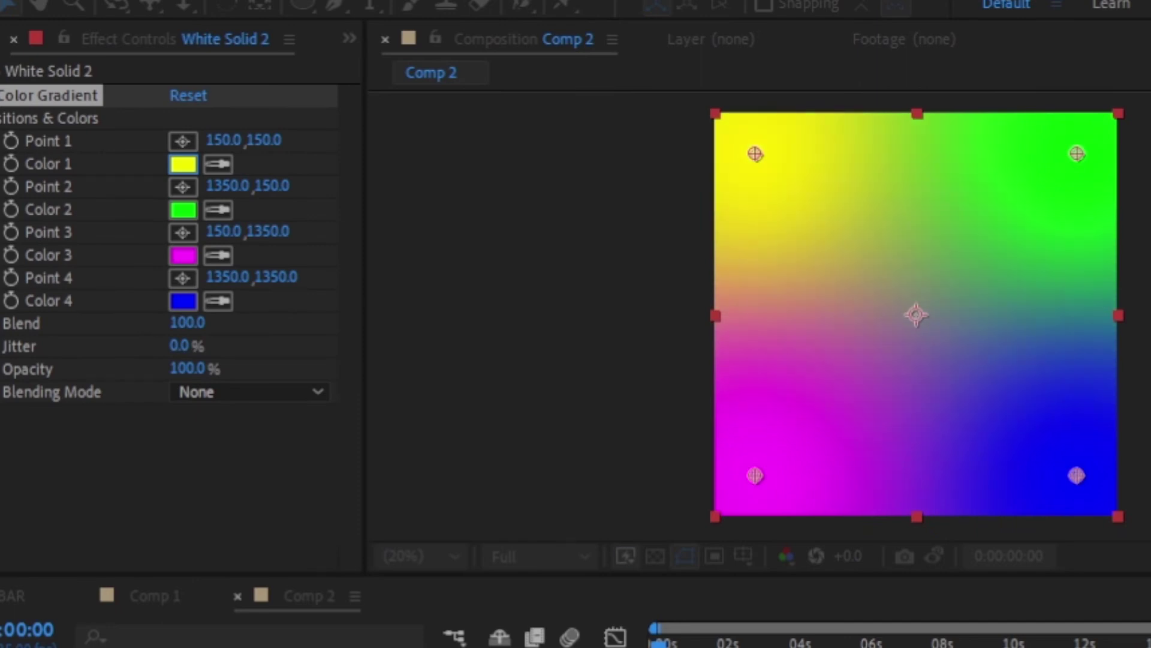
In White Solid 2's 4-Color Gradient, set Color 1 to orange, Color 2 to red and Color 3 to blue
key("Return")
left_click(185, 209)
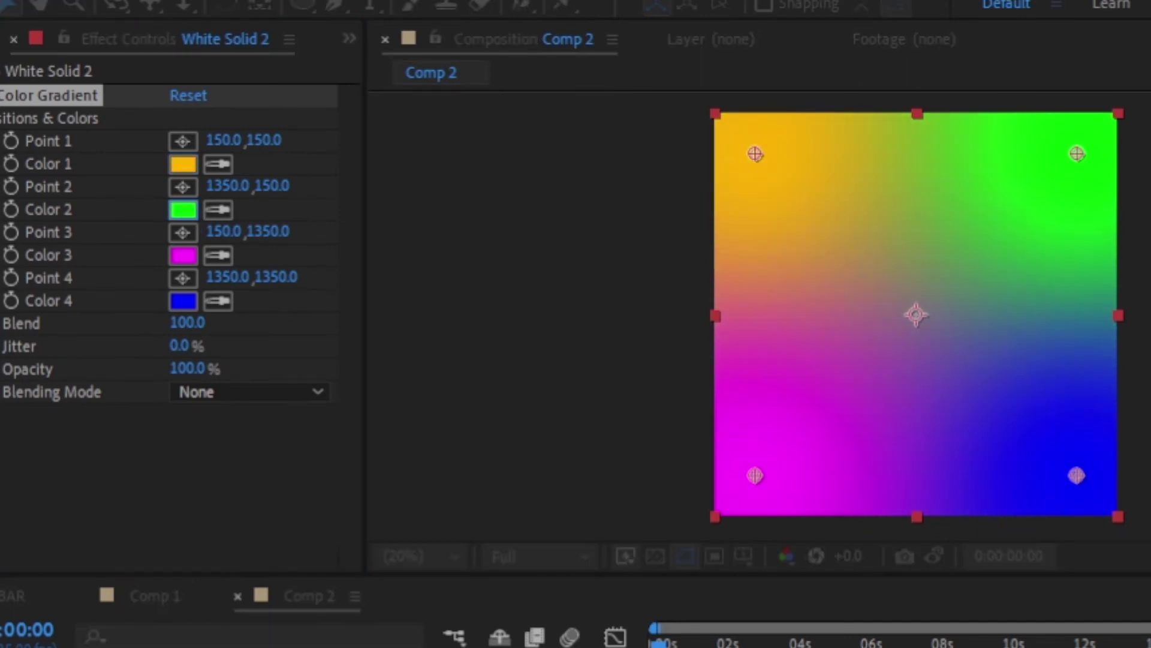
key("Return")
left_click(186, 255)
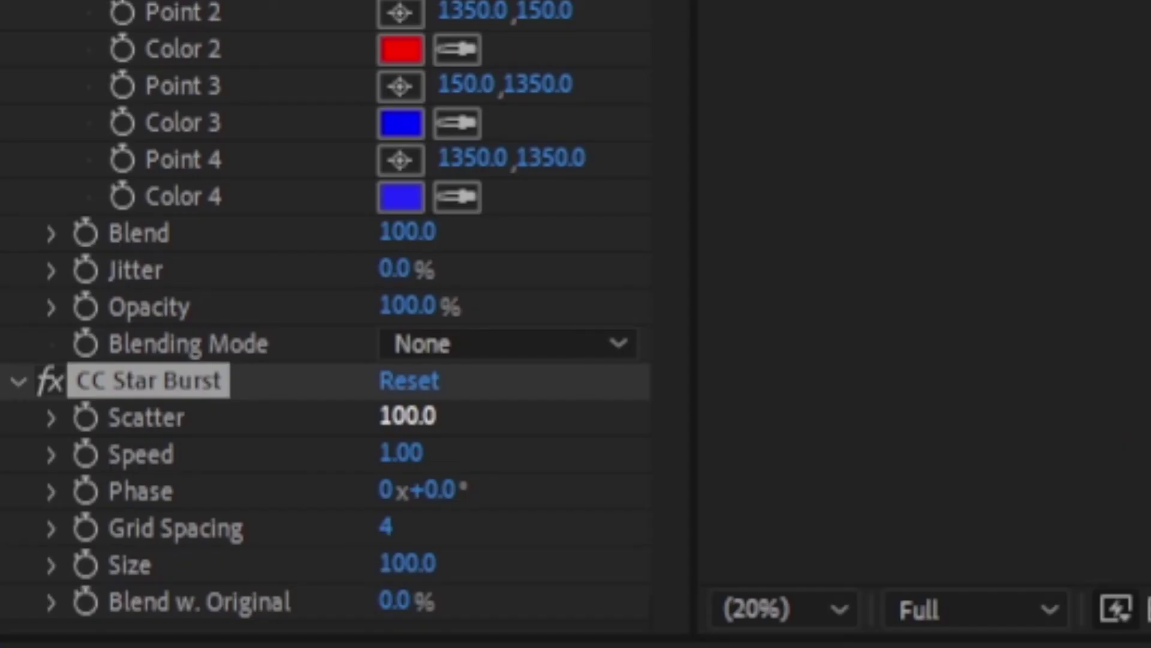
Configure CC Star Burst with Scatter 300, Speed 3, Grid Spacing 30 and Size 30
left_click(412, 420)
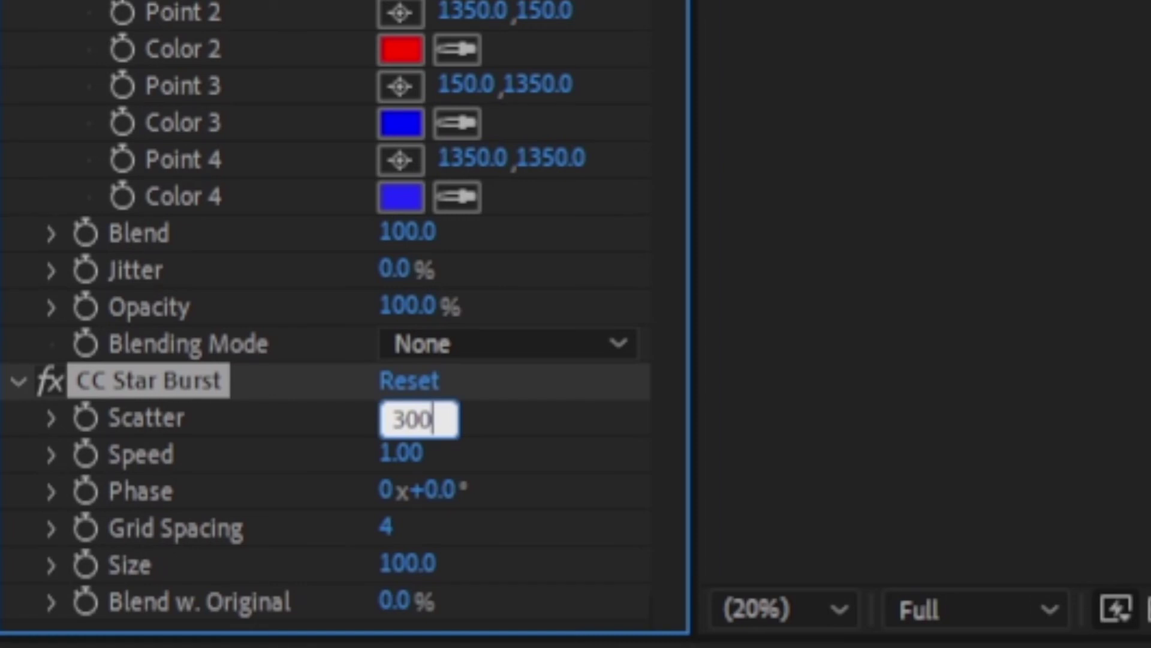
type("300")
key("Return")
left_click(411, 454)
type("3")
key("Return")
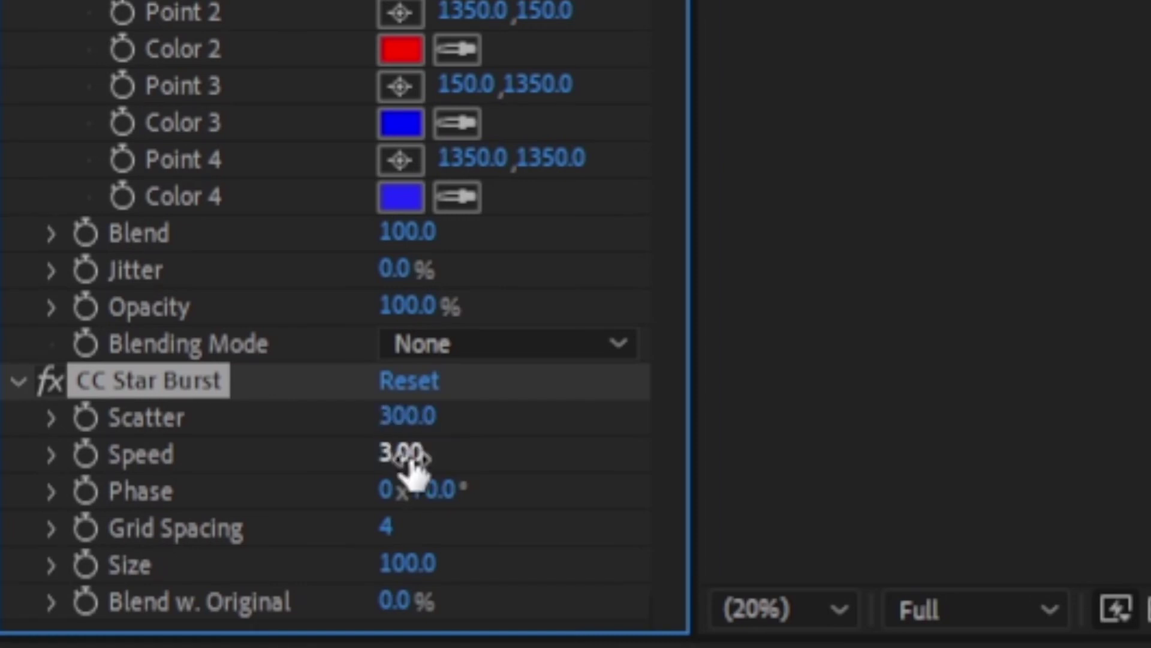
left_click(385, 529)
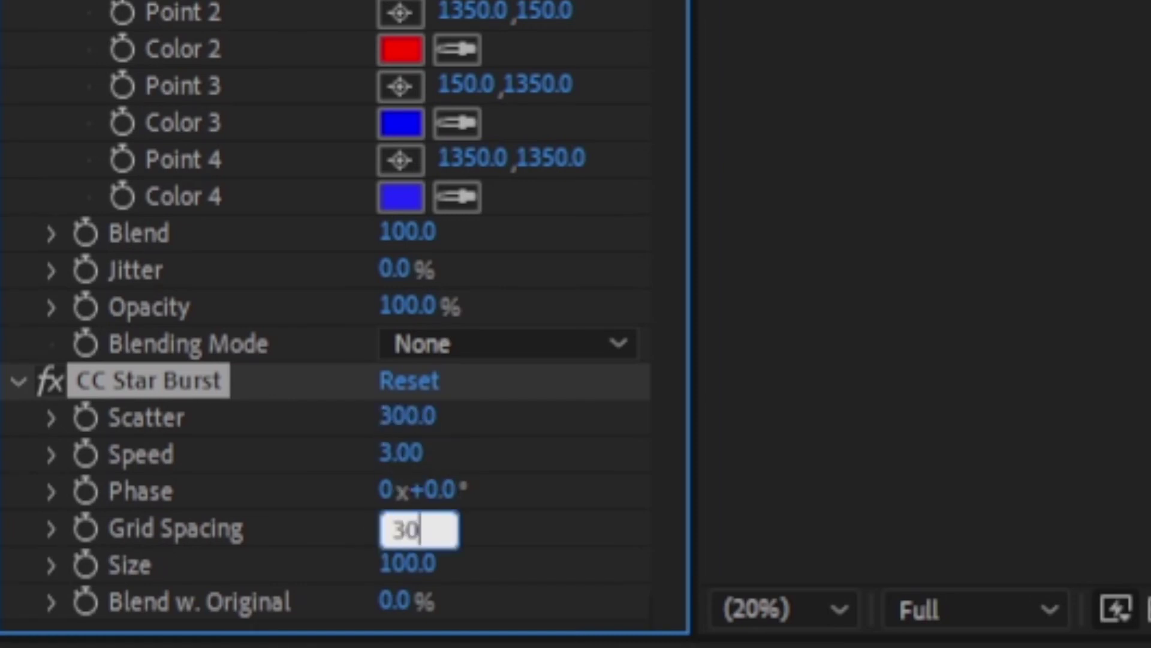
key("Return")
left_click(403, 563)
type("30")
key("Return")
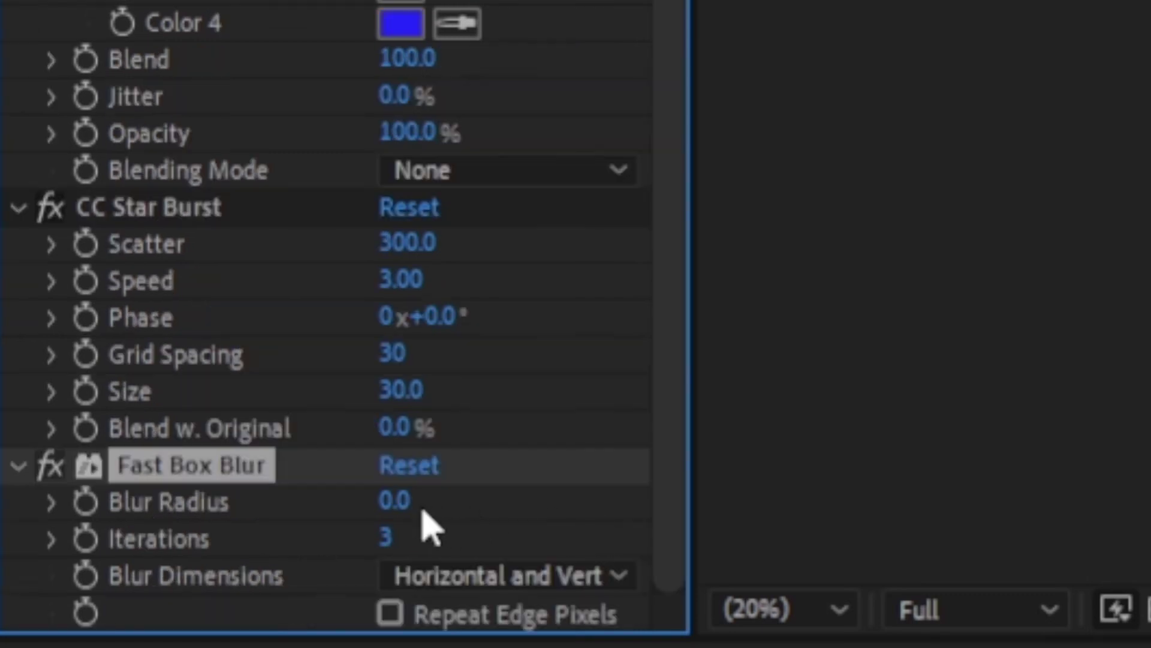
Set the Fast Box Blur radius to 2500 and its blur dimensions to Vertical
left_click(397, 501)
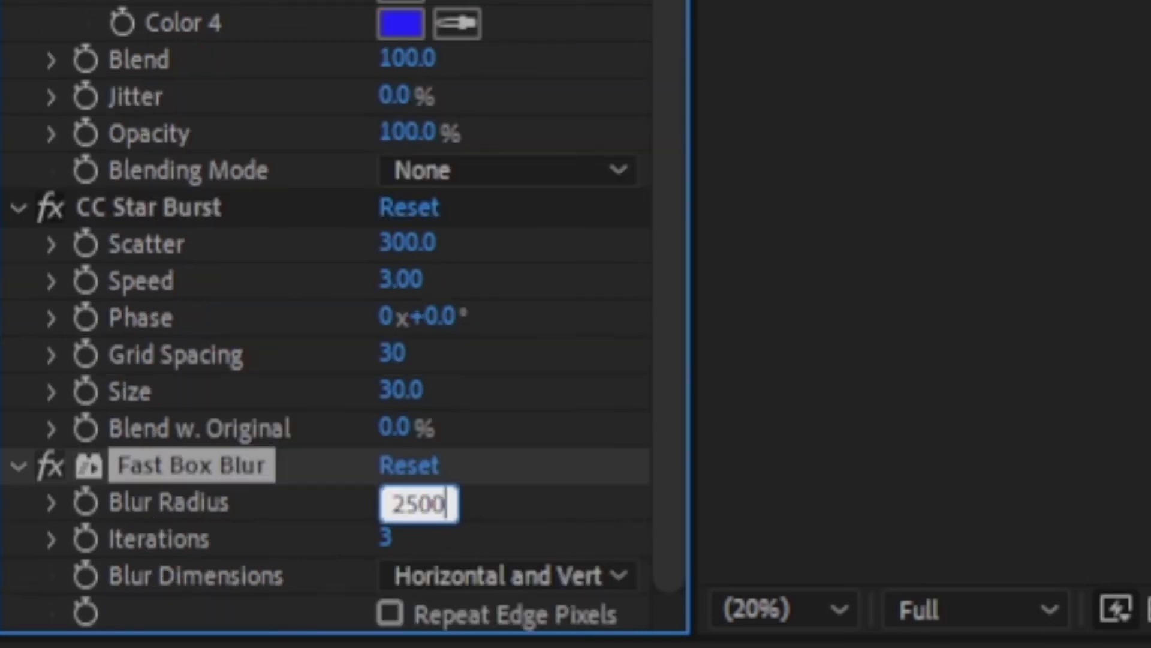
type("2500")
key("Return")
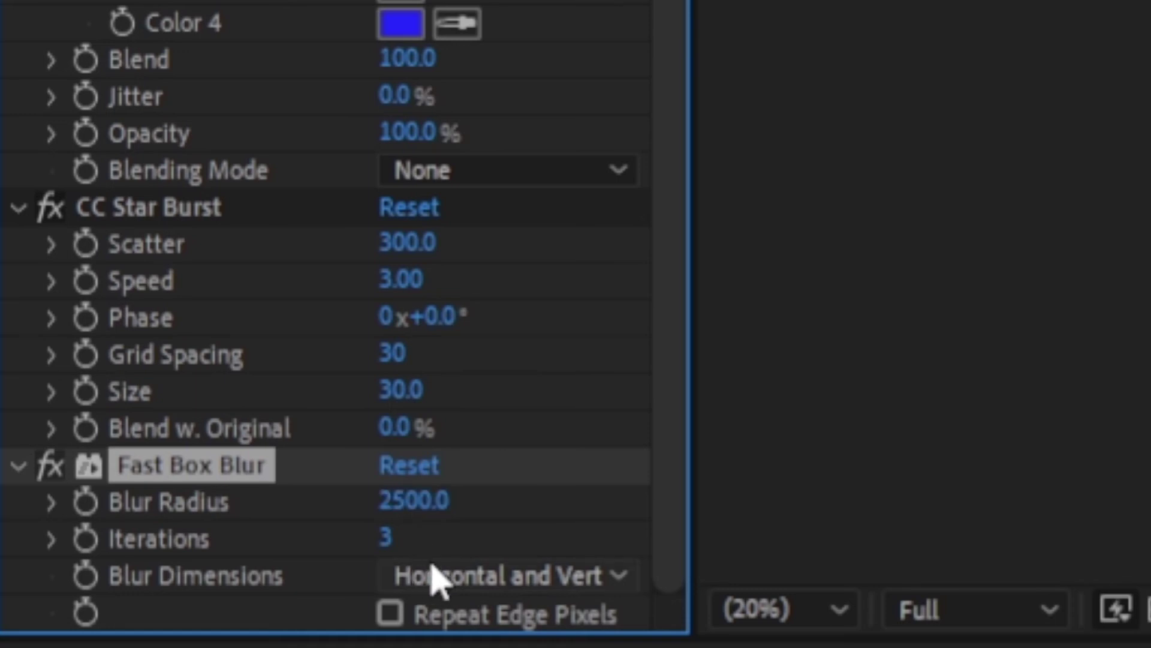
left_click(436, 646)
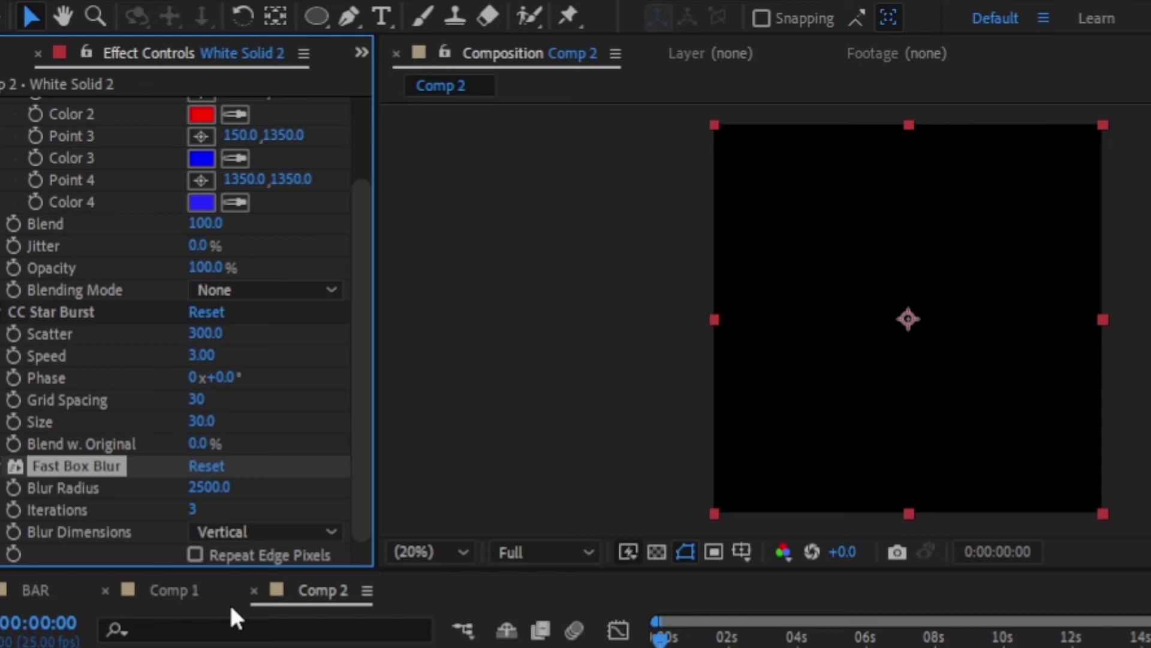
Add a Curves effect to White Solid 2 and set its channel to Alpha
left_click(180, 645)
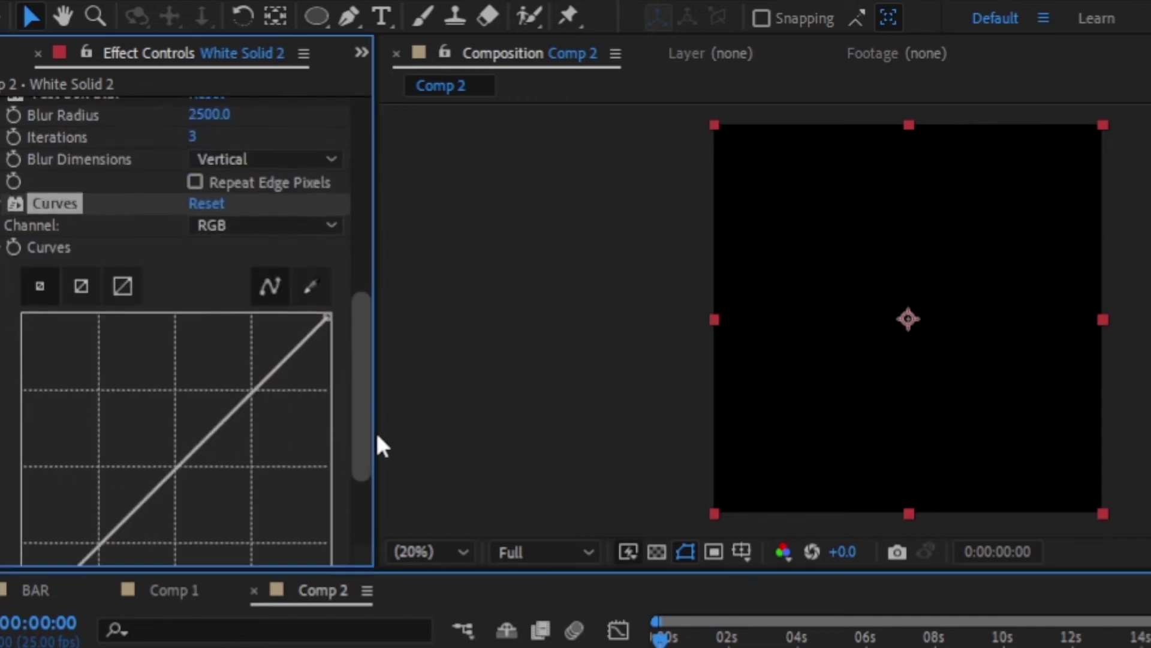
left_click_drag(375, 429, 370, 444)
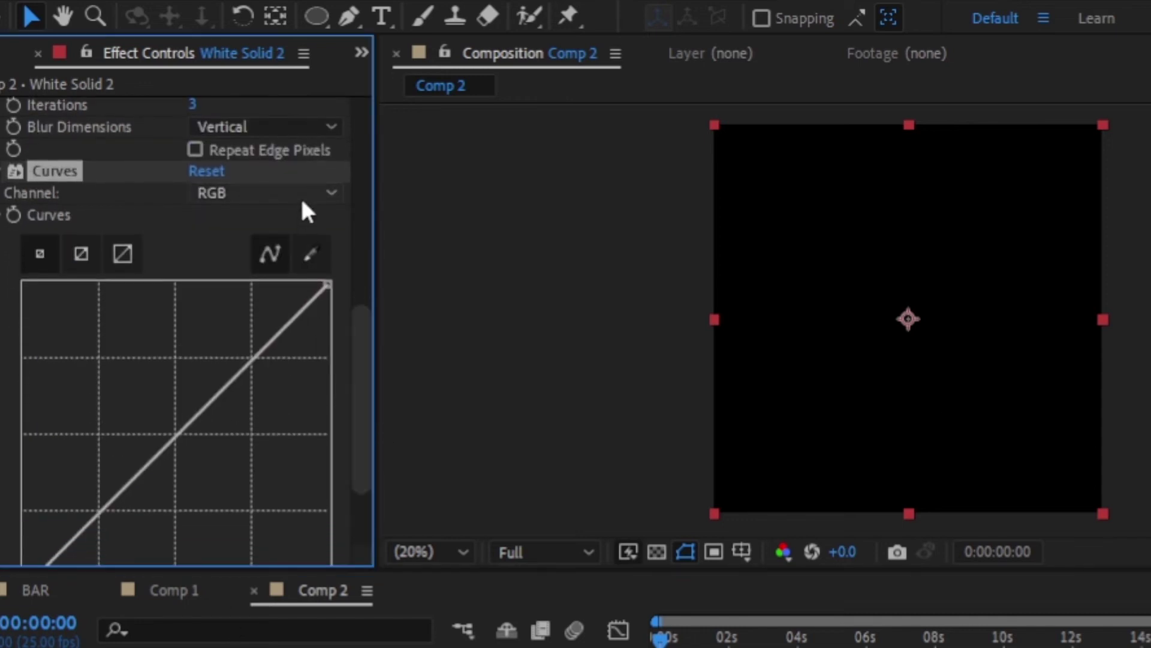
left_click(269, 328)
left_click_drag(369, 371, 364, 405)
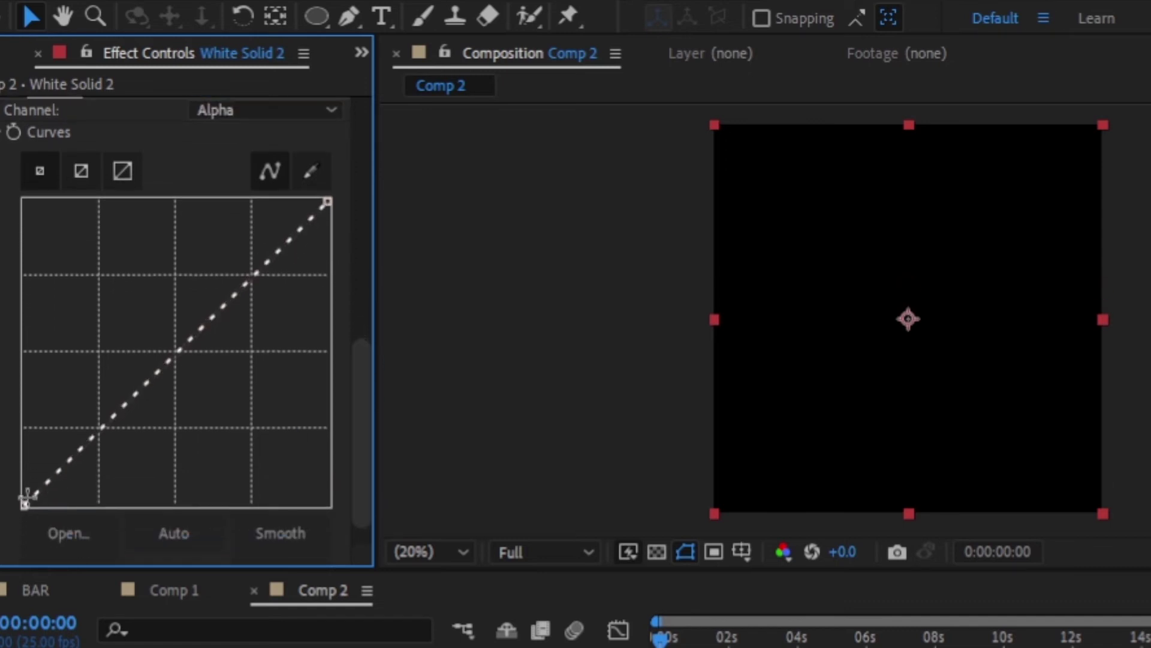
Raise the start point of White Solid 2's alpha curve to maximum output, making the curve a flat line
left_click_drag(22, 505, 14, 205)
mouse_move(660, 637)
left_mouse_down()
mouse_move(765, 637)
mouse_move(660, 640)
left_mouse_up()
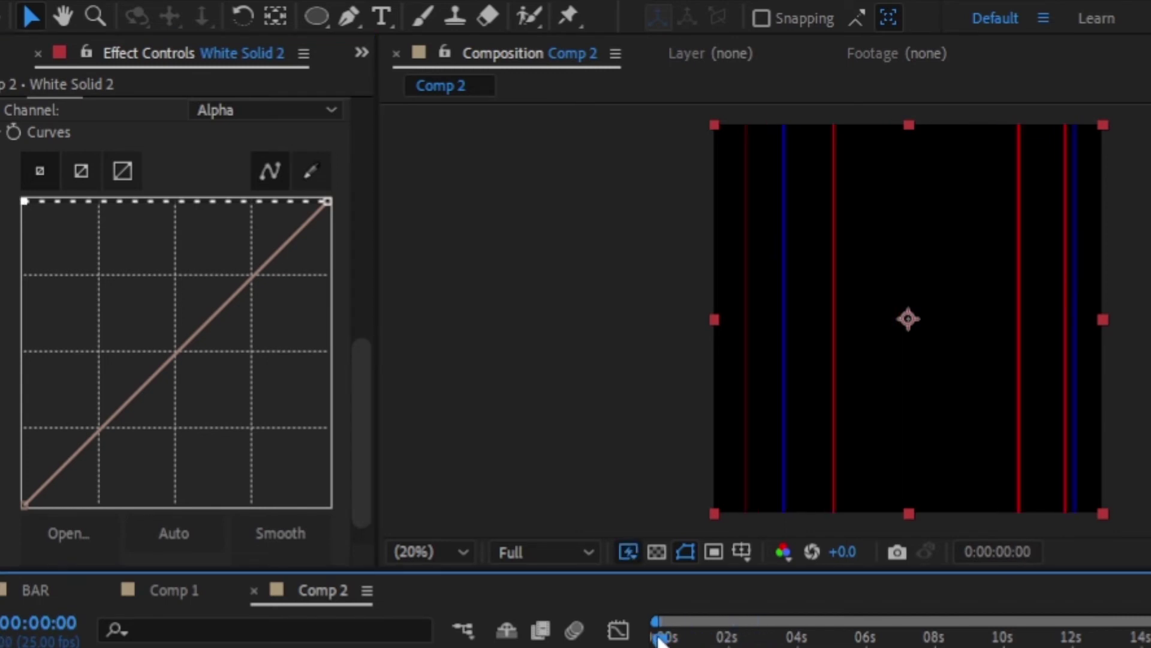
Set CC Star Burst's Grid Spacing to 18 and adjust its Size to change the density of the vertical streaks
left_click_drag(357, 462, 359, 269)
left_click_drag(202, 355, 216, 356)
key("ctrl+z")
left_click_drag(200, 427, 212, 341)
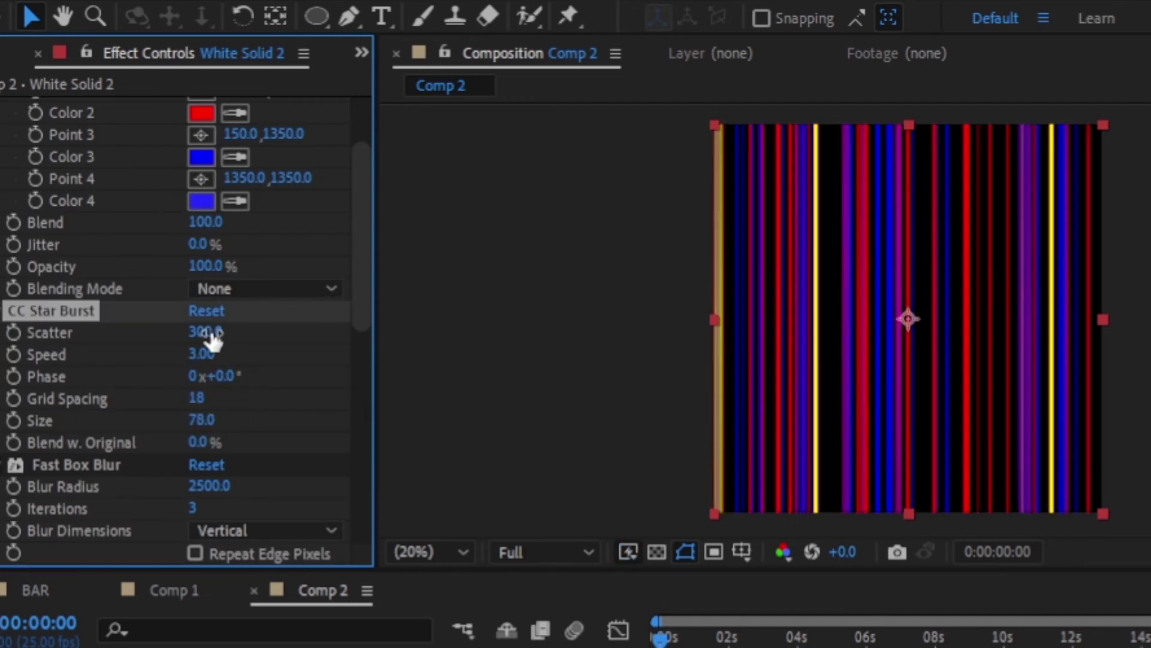
left_click_drag(200, 418, 200, 329)
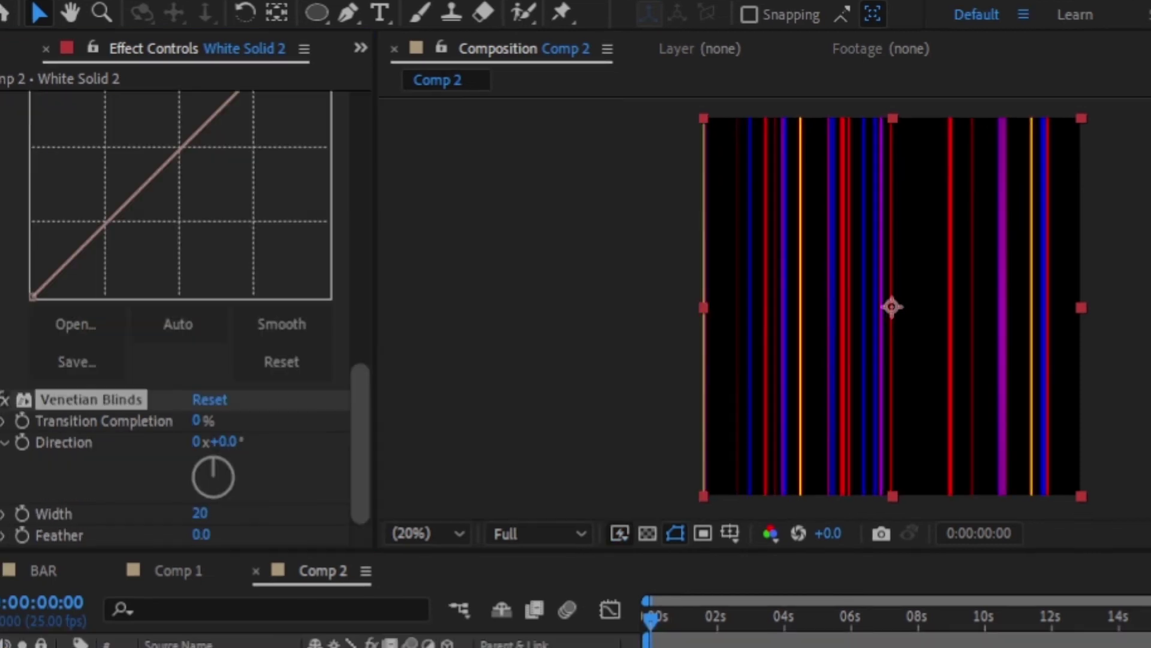
Keyframe Venetian Blinds' Transition Completion at 0% at the composition's start and raise it at 0:00:01:24
left_click(21, 422)
left_click_drag(681, 618, 717, 619)
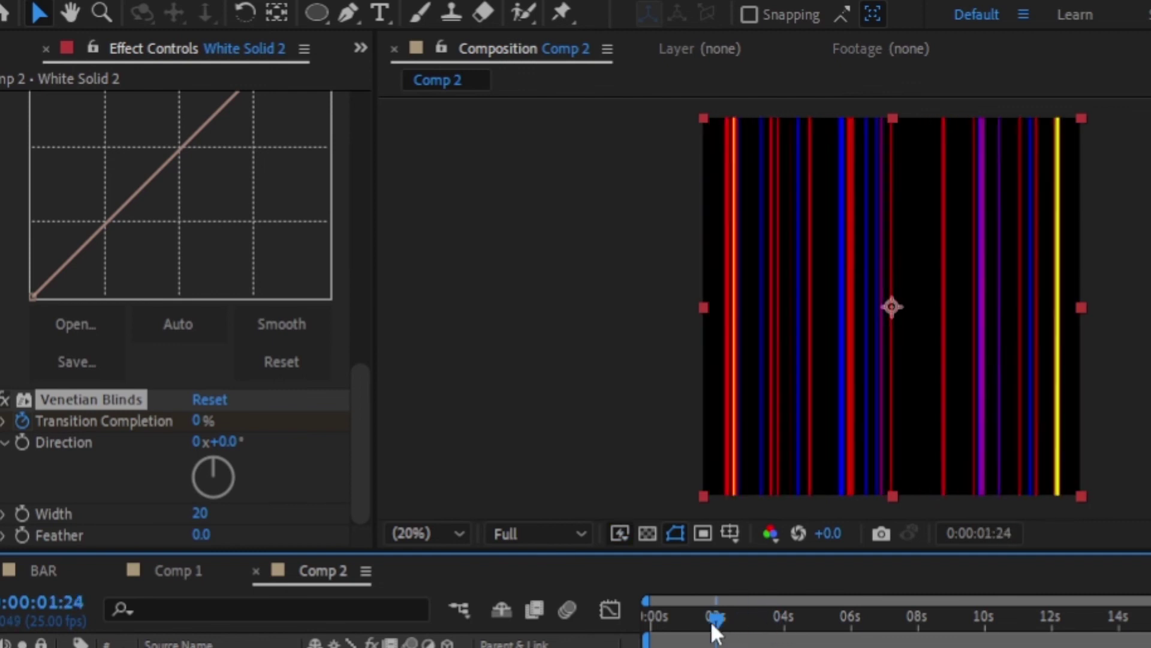
left_click_drag(201, 417, 352, 429)
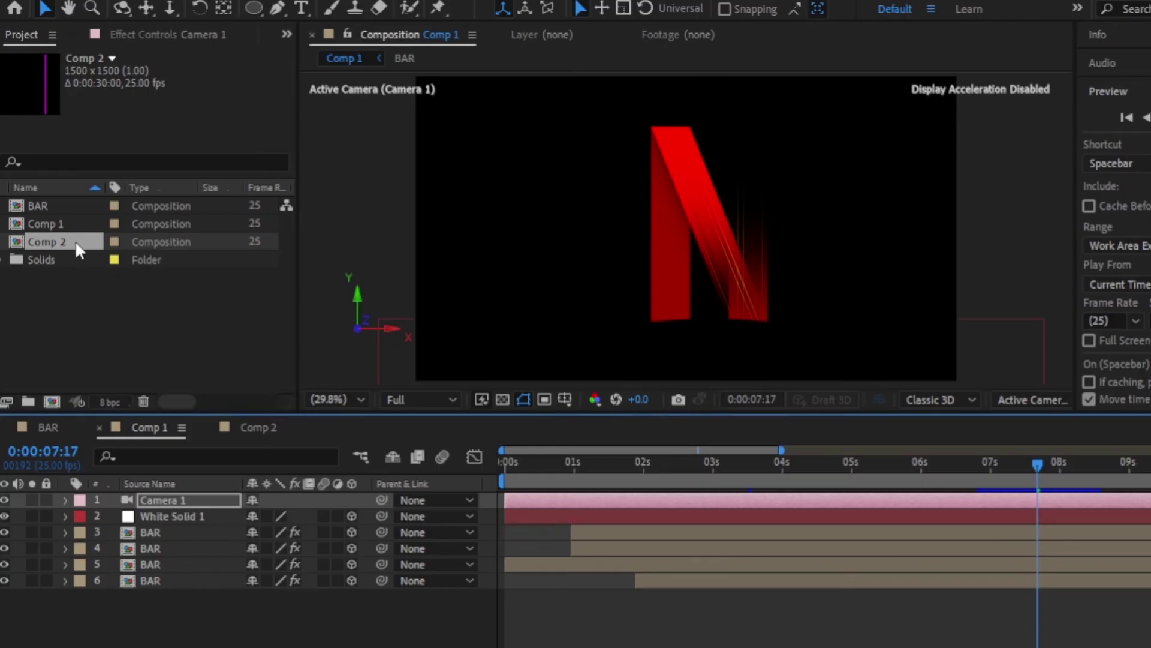
Place Comp 2 in Comp 1 below White Solid 1, starting at about 8.4 seconds, and widen it to cover the N's left bar
left_click_drag(74, 240, 164, 517)
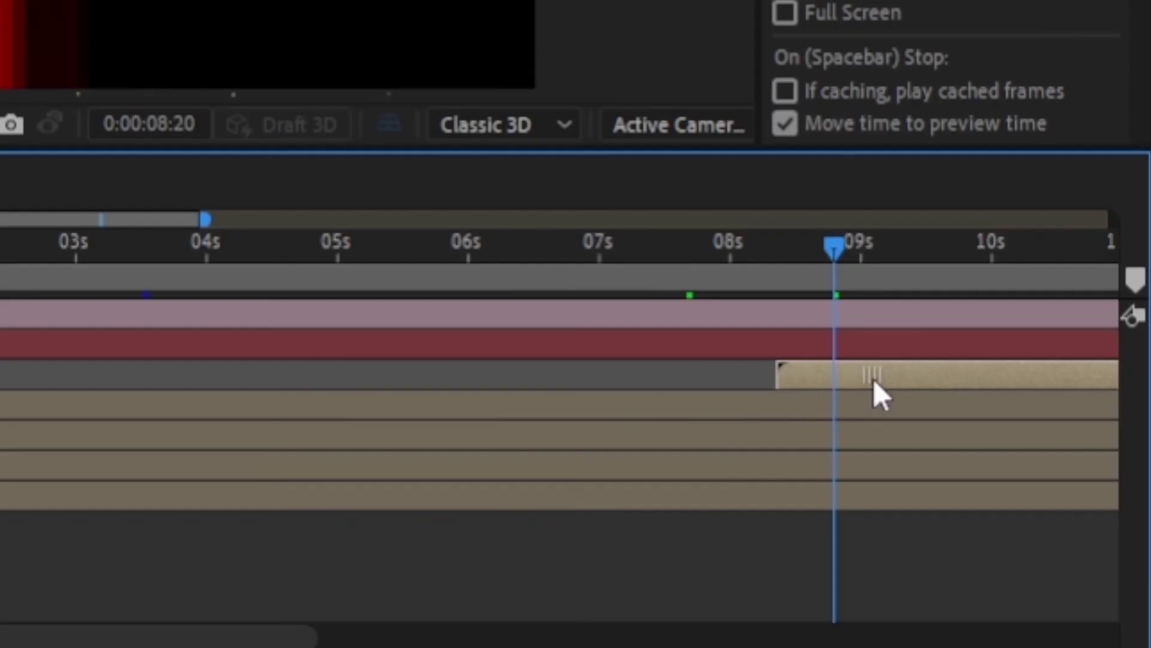
left_click(546, 438)
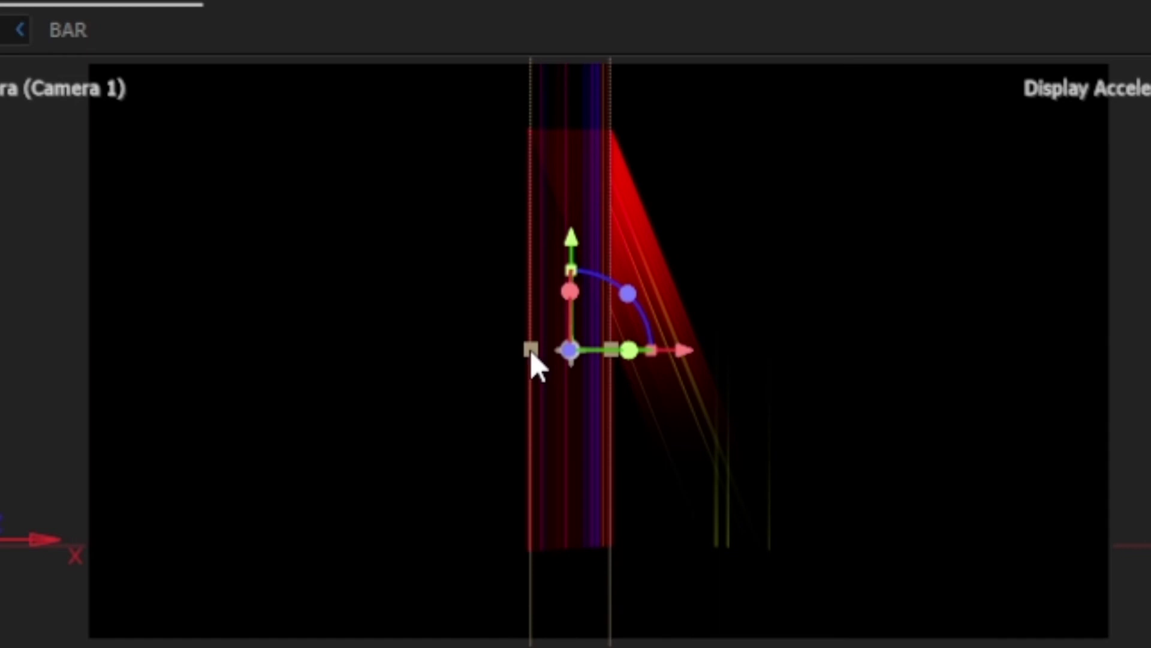
left_click_drag(531, 352, 526, 353)
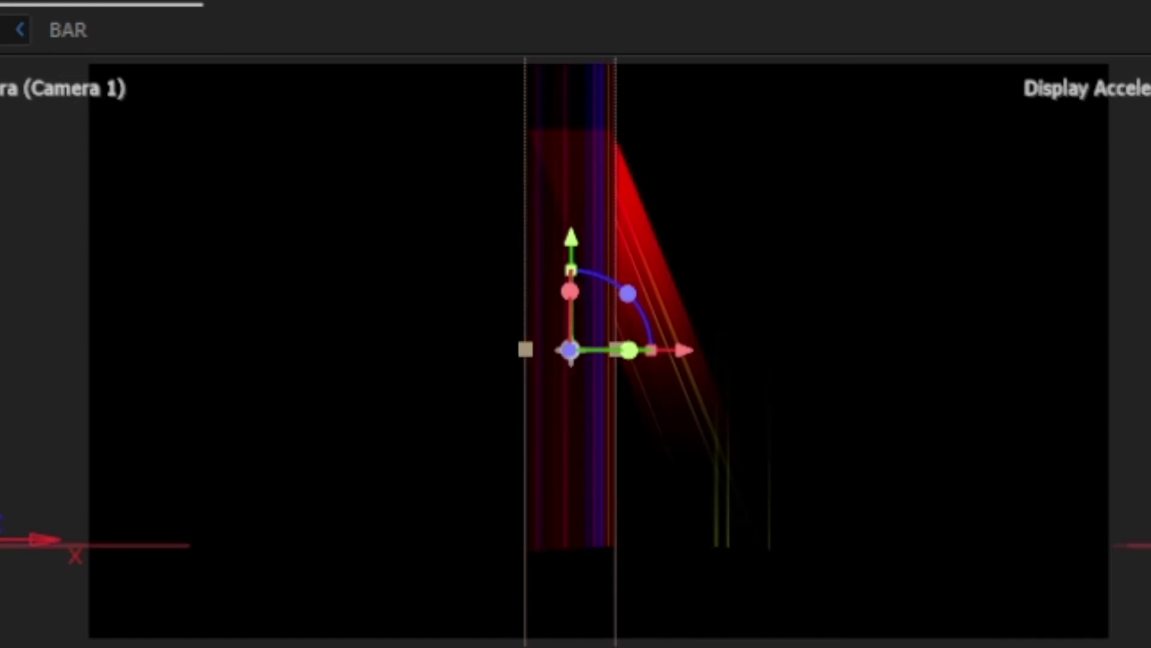
scroll(596, 235, "down", 3)
left_click_drag(588, 114, 582, 251)
key("period")
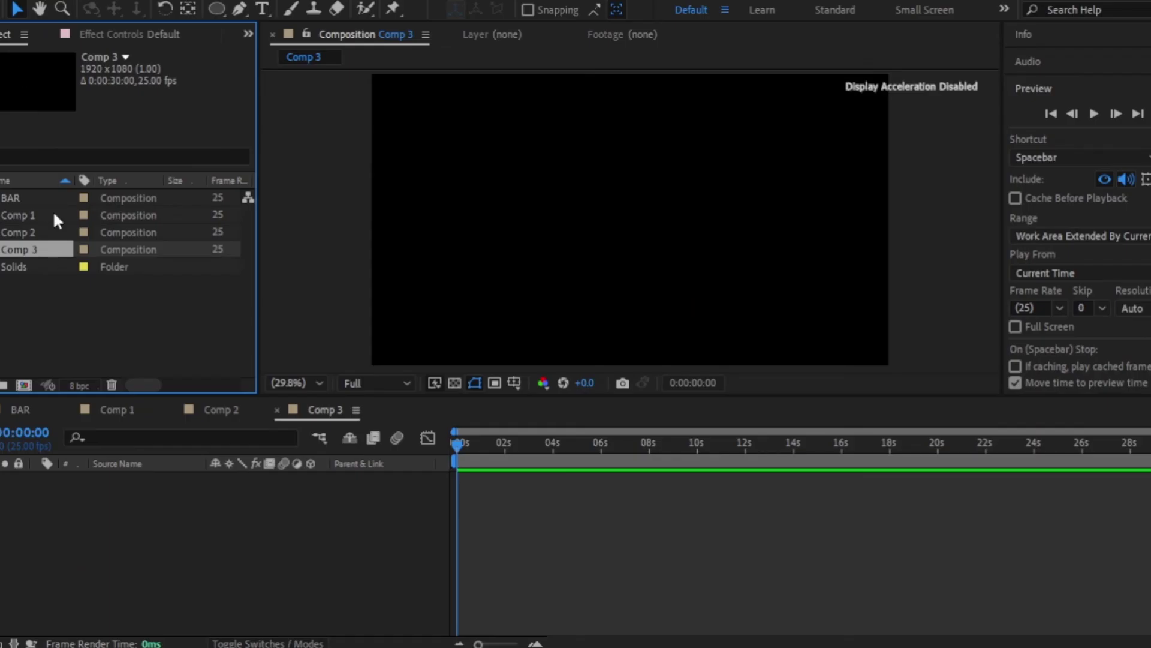
Add Comp 1 as a layer in Comp 3 and enable time remapping on it
left_click_drag(53, 214, 121, 516)
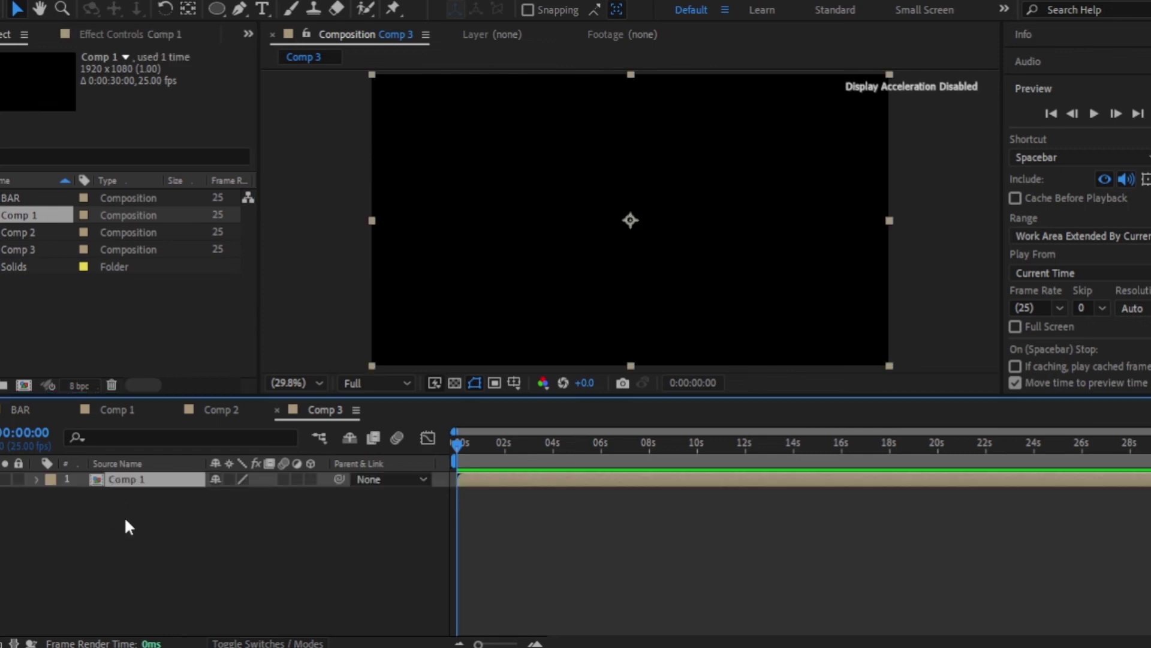
key("ctrl+alt+t")
Preview the time-remapped Comp 1 from the start and move its second Time Remap keyframe to about 0.7 seconds
mouse_move(457, 443)
left_mouse_down()
mouse_move(596, 443)
mouse_move(453, 444)
left_mouse_up()
key("space")
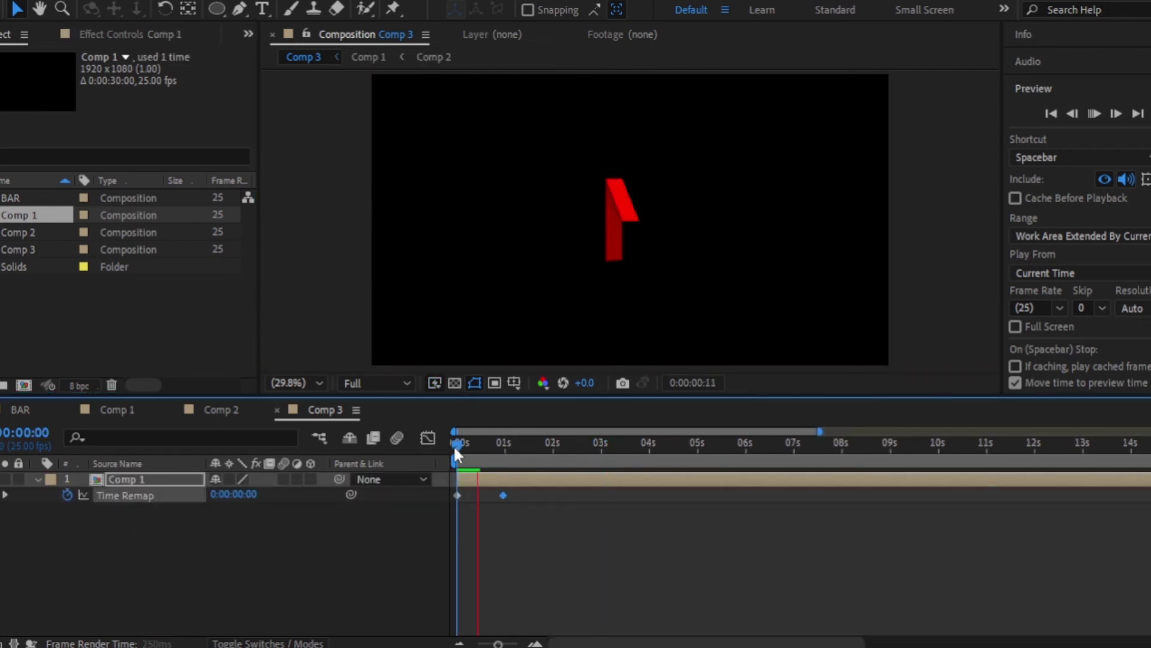
left_click_drag(503, 494, 489, 494)
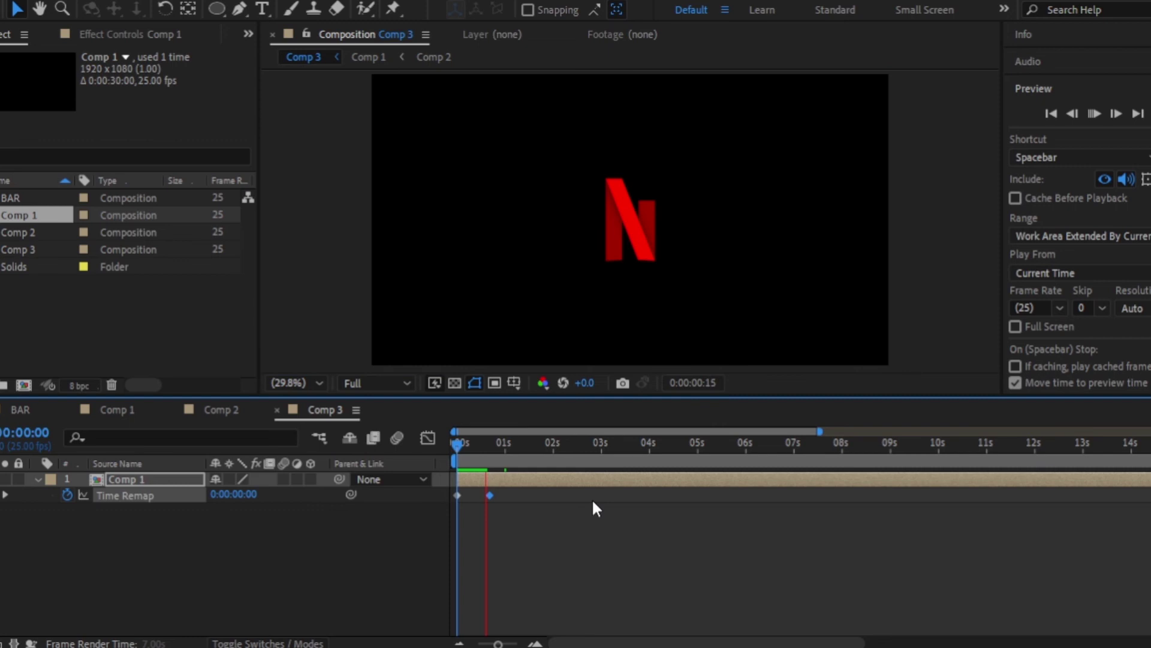